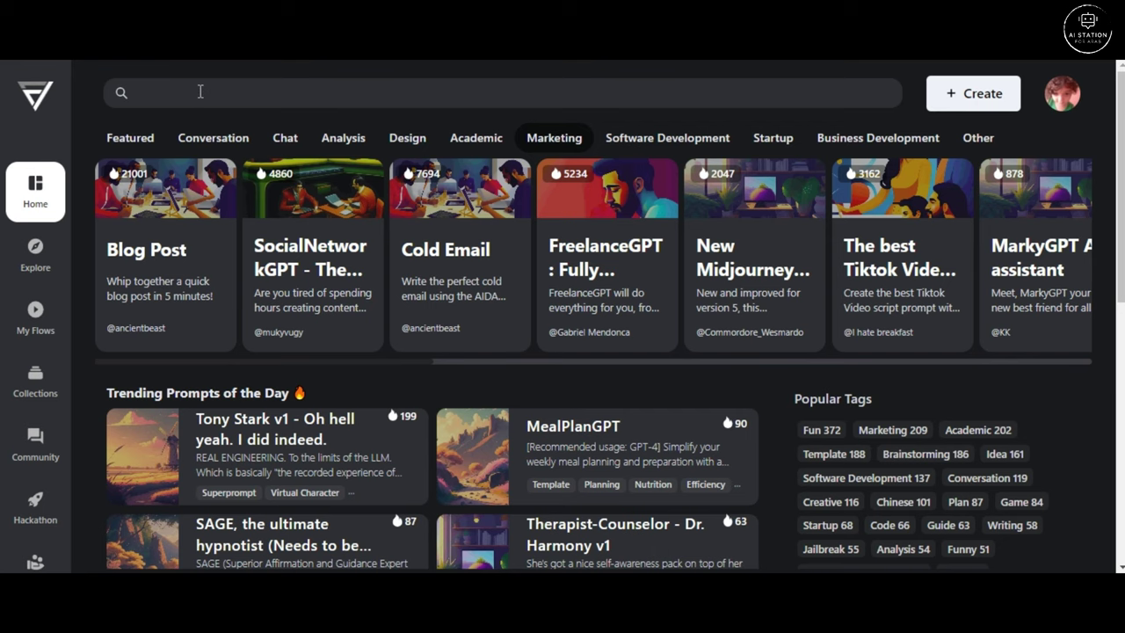
Step: Search the prompt library for "youtube" and open "The Best YouTube Shorts Video Script Generator" prompt from the results
click(201, 91)
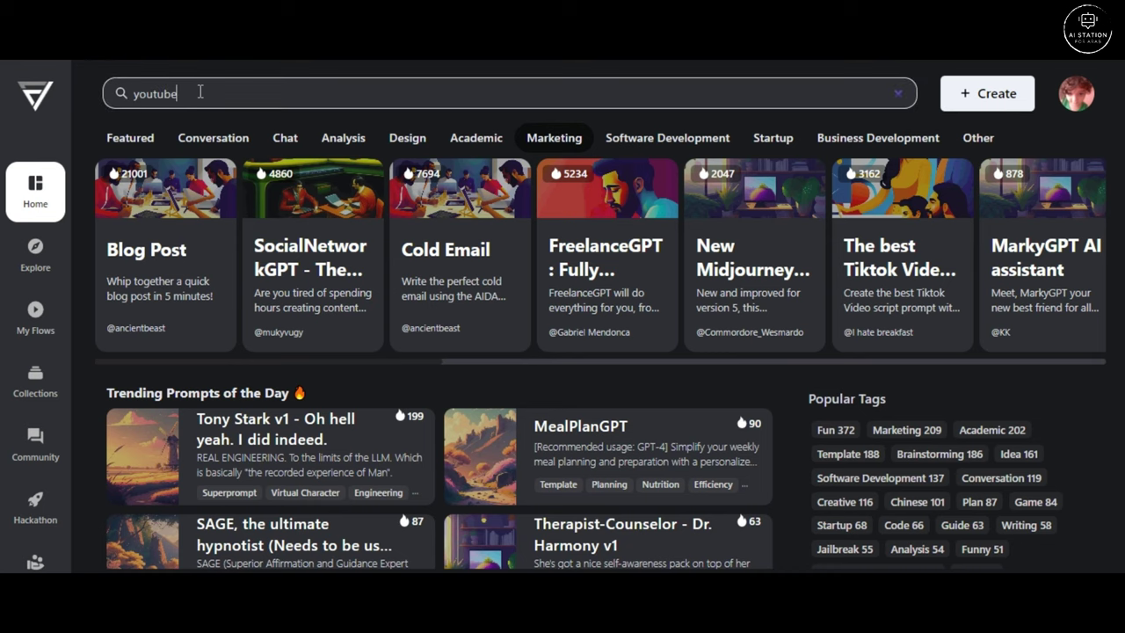
key(Return)
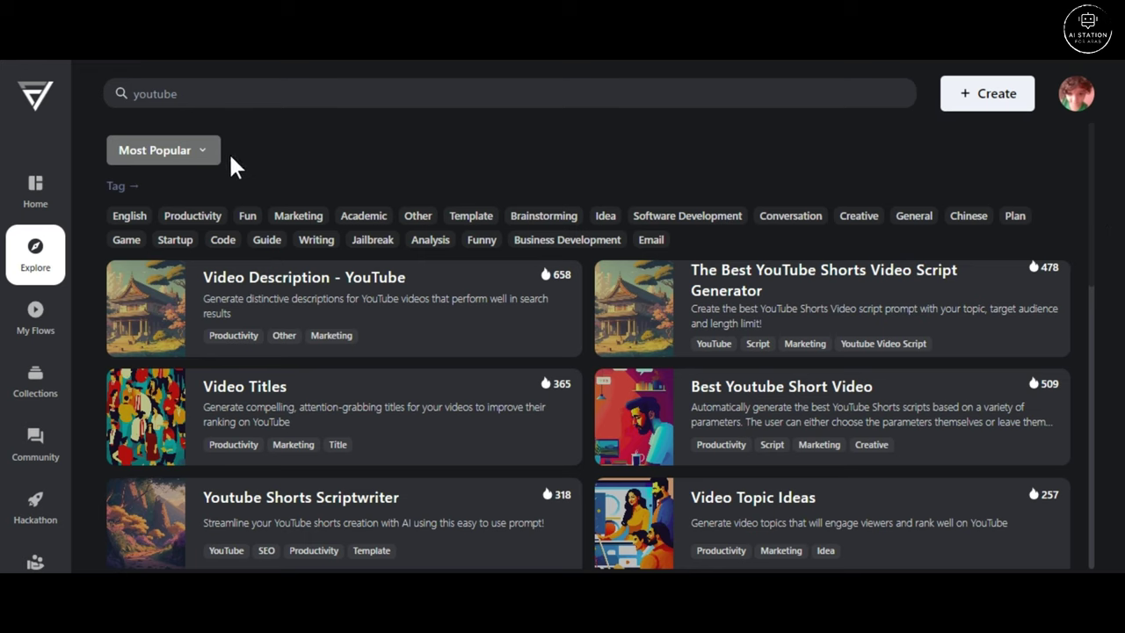
scroll(1083, 207, down, 1)
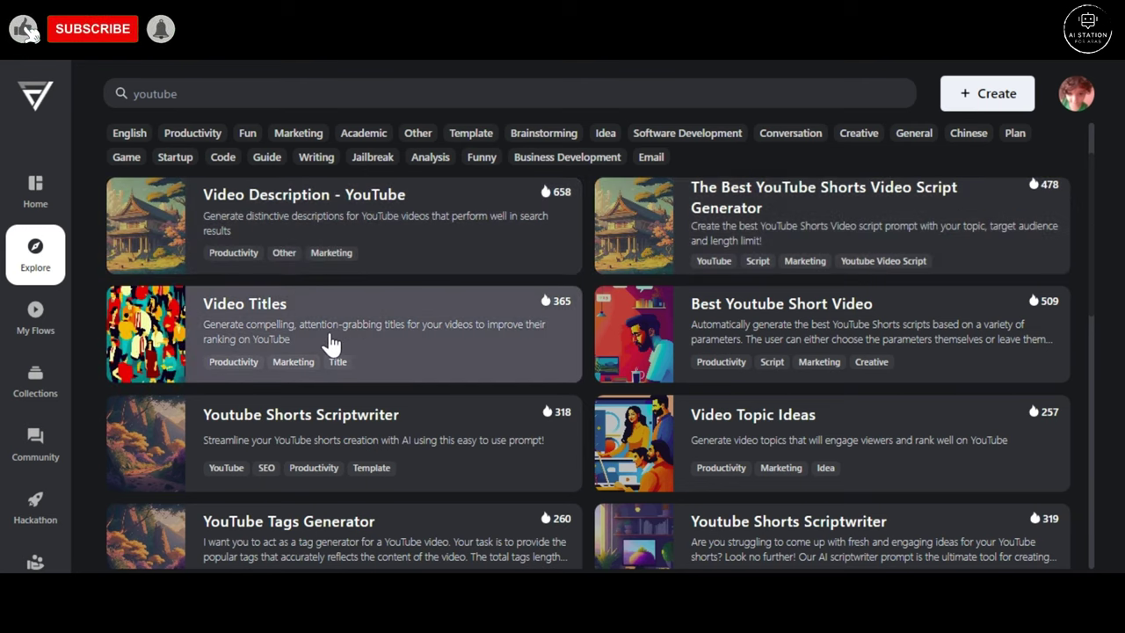
scroll(1042, 267, down, 8)
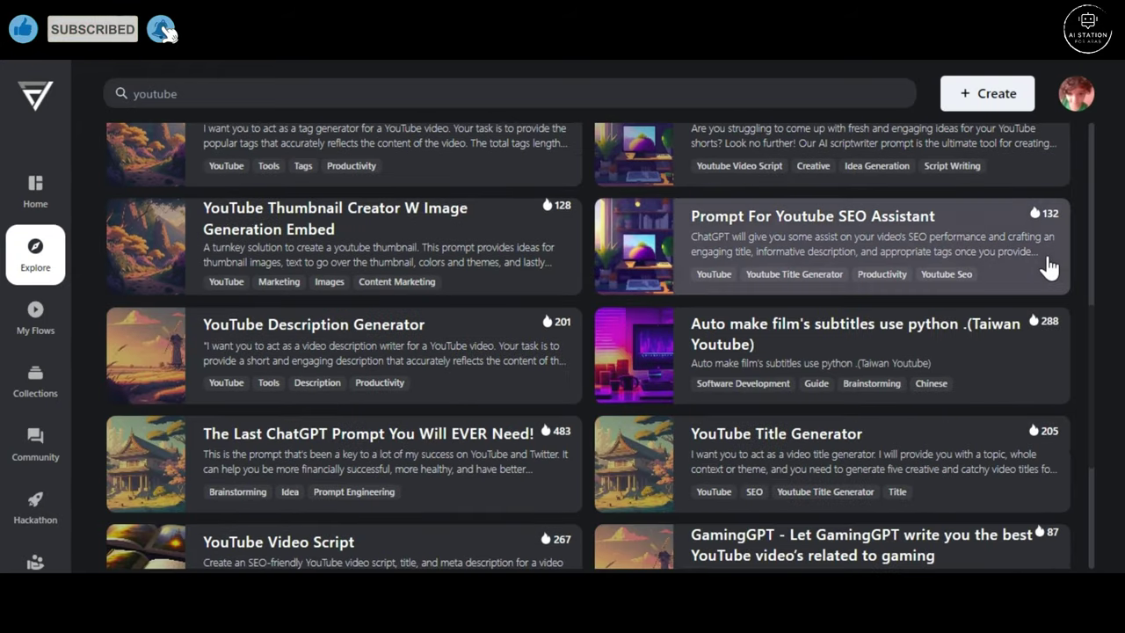
scroll(1049, 266, up, 10)
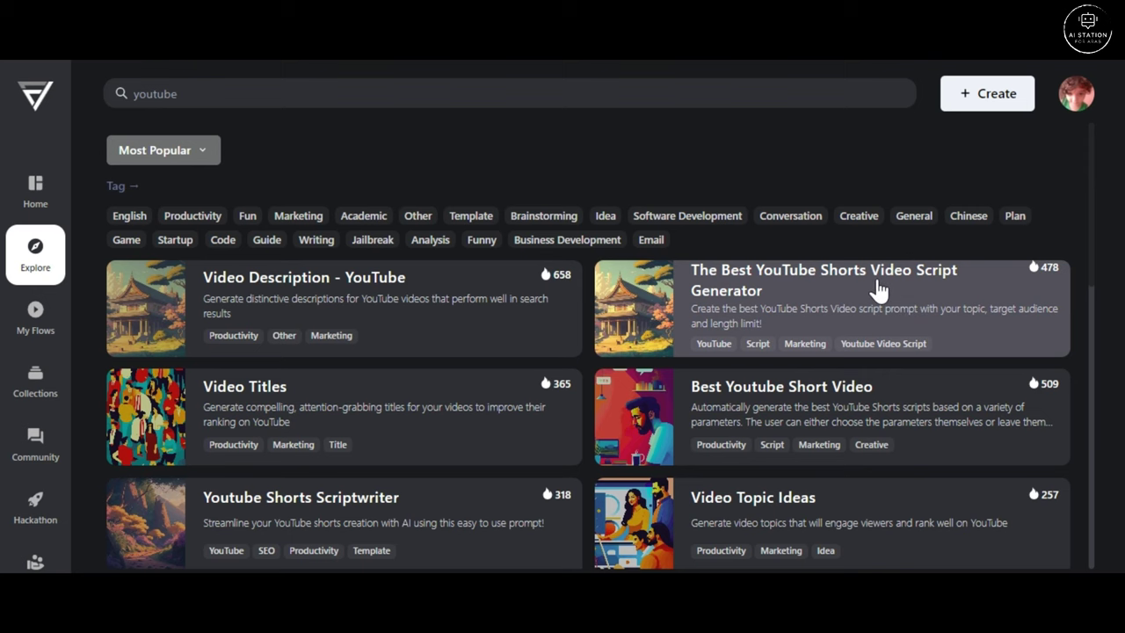
click(839, 280)
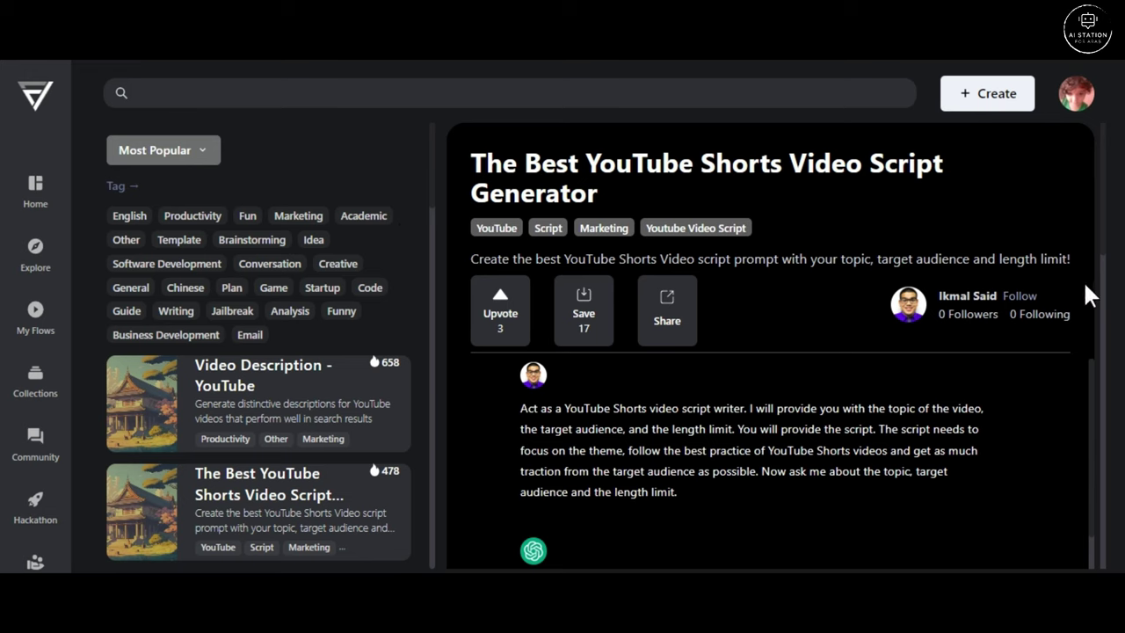
Step: Open the YouTube Shorts script generator prompt in the Playground
scroll(351, 298, down, 1)
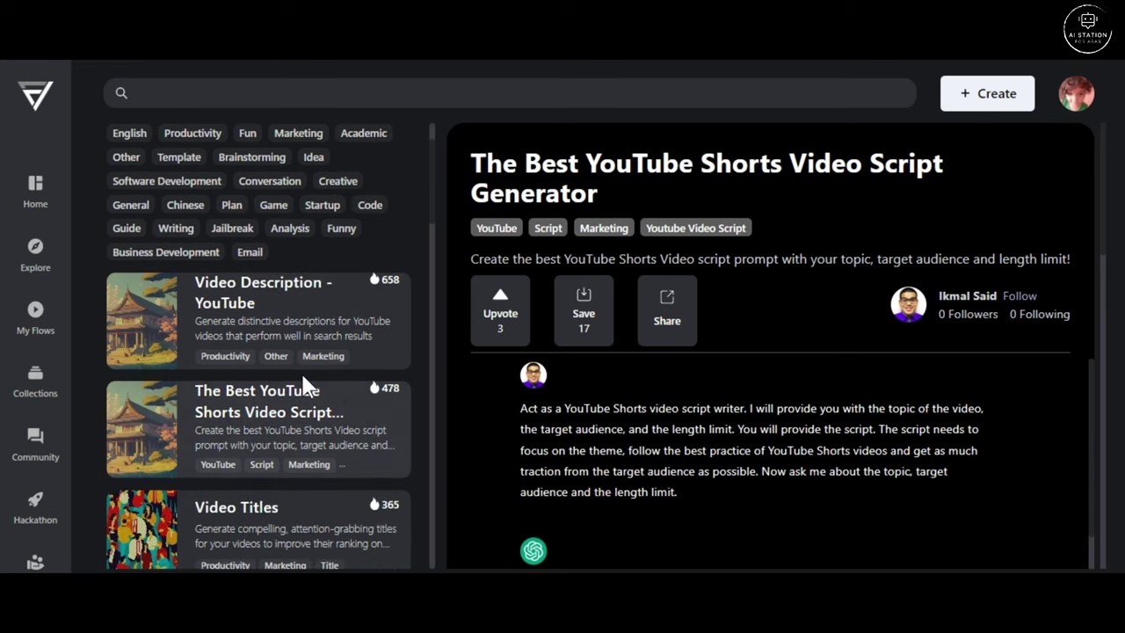
scroll(304, 382, down, 1)
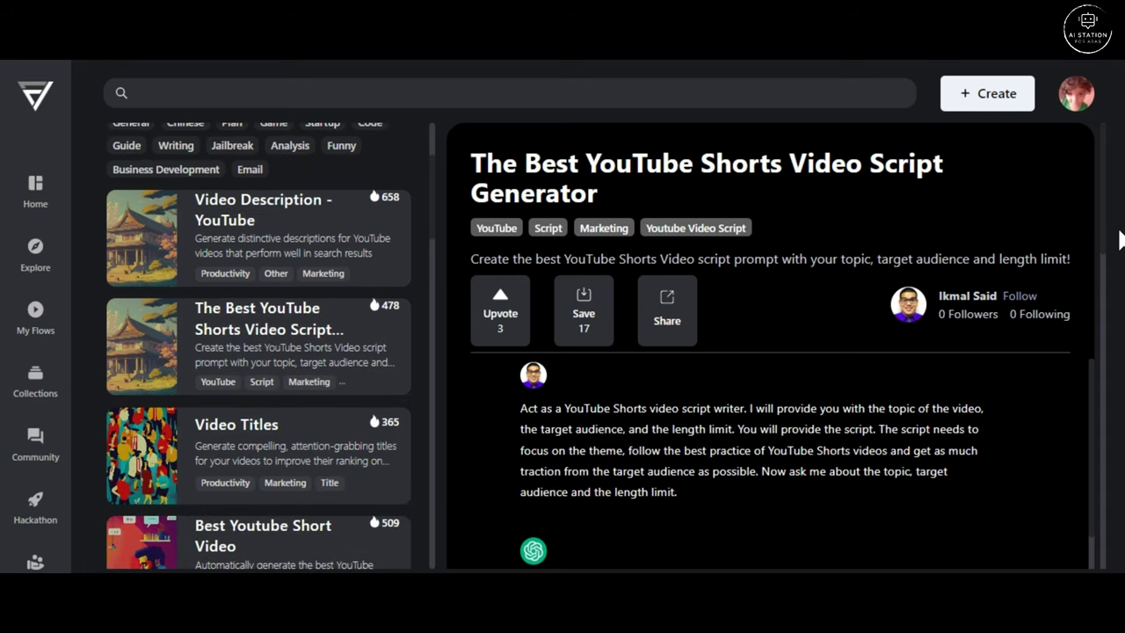
scroll(1110, 315, down, 3)
scroll(1109, 309, down, 8)
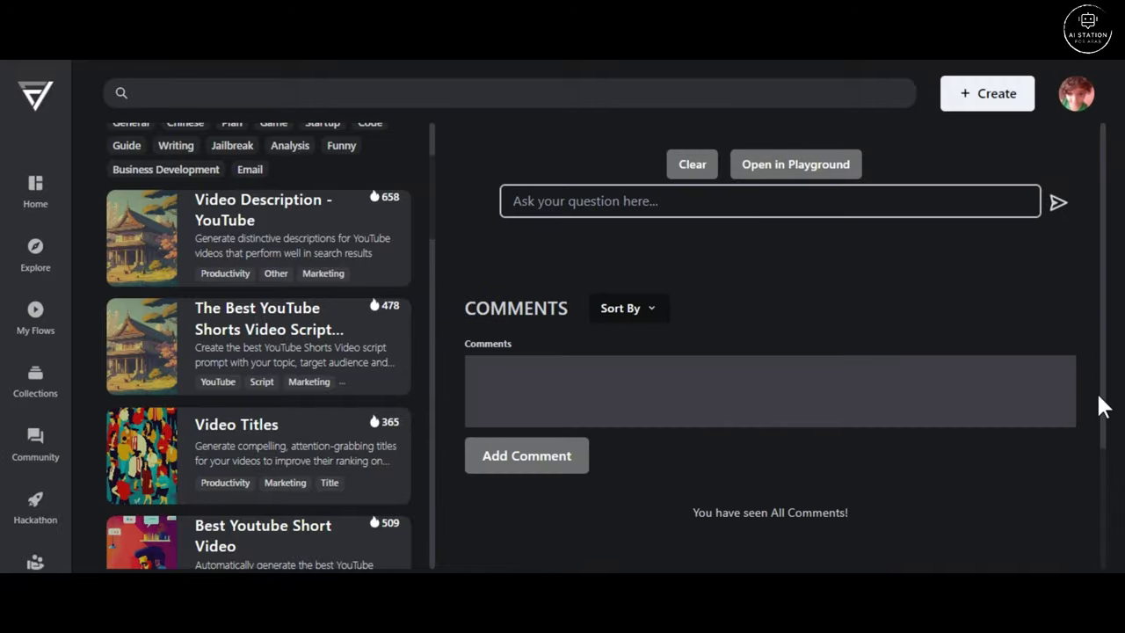
scroll(1107, 462, up, 2)
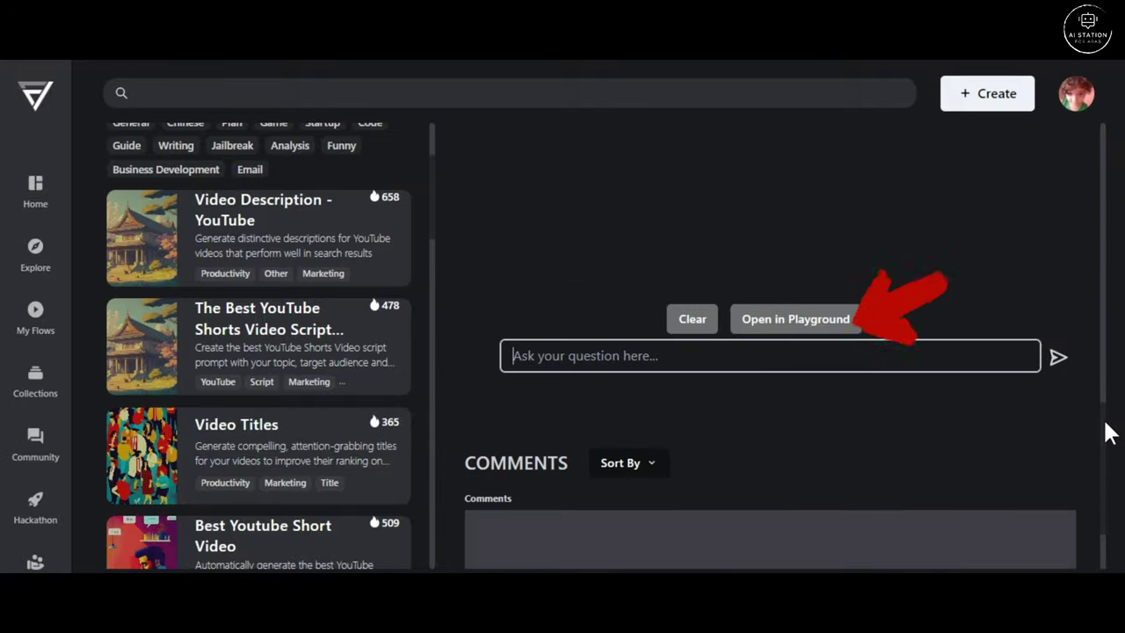
click(794, 319)
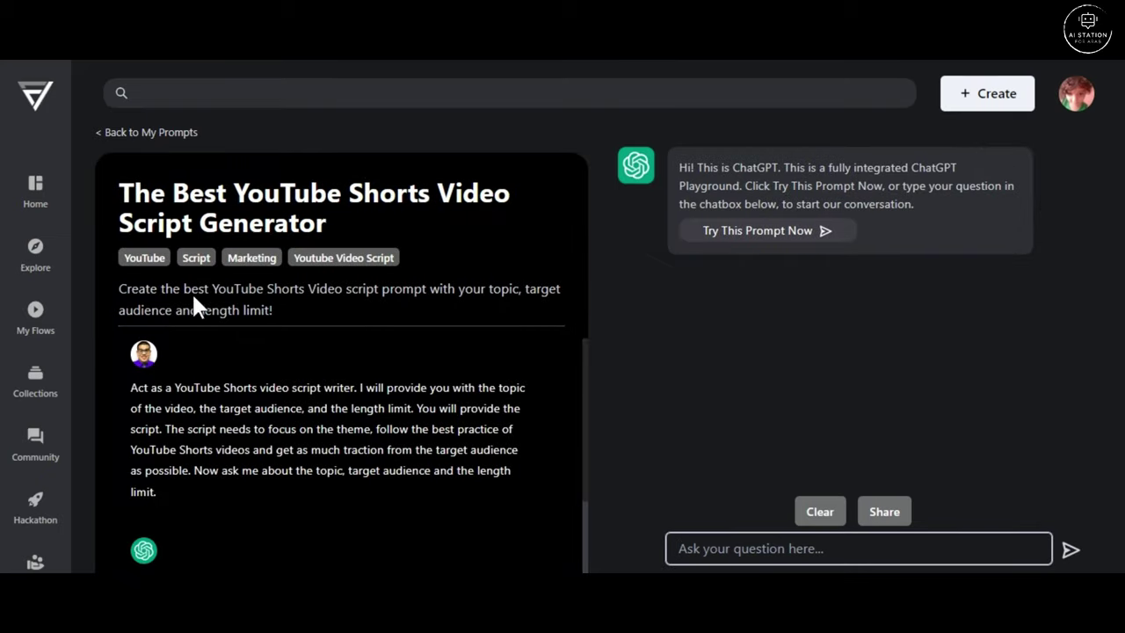
Step: Examine the prompt's title, instruction text, sample topic answer and example script in the sample conversation
drag(129, 196, 338, 232)
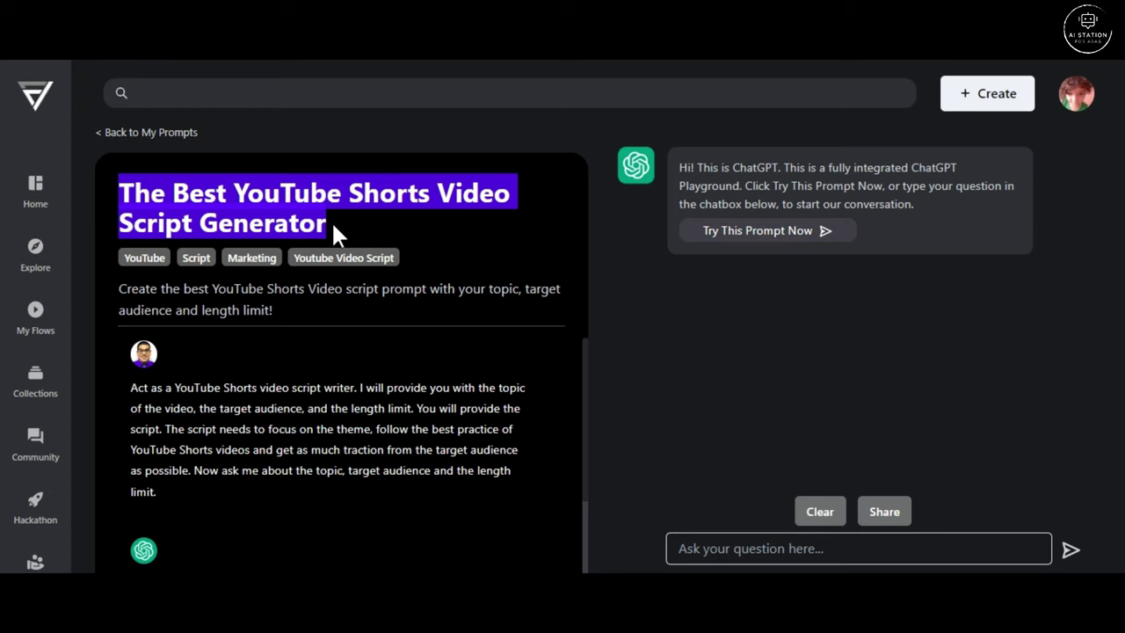
click(469, 186)
scroll(537, 249, down, 1)
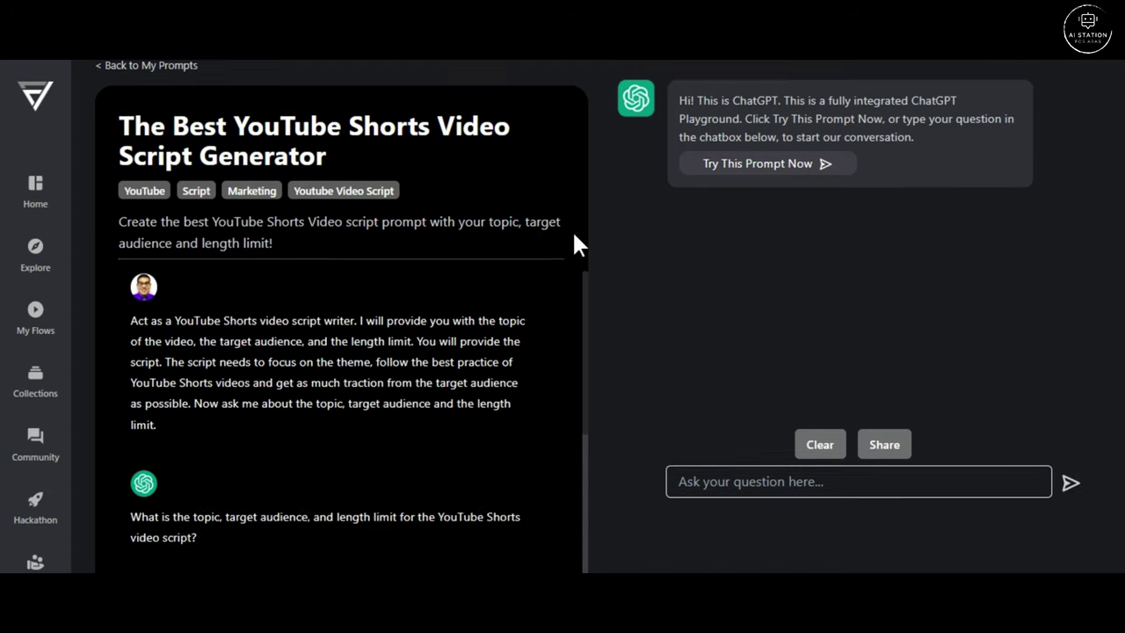
drag(130, 307, 511, 388)
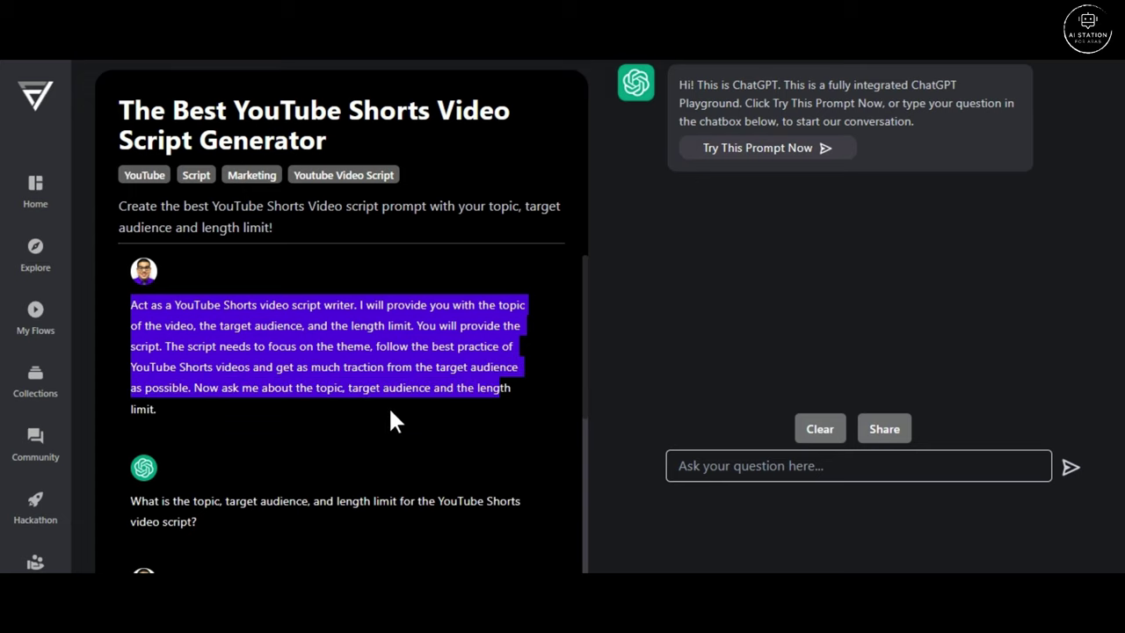
scroll(239, 365, down, 2)
drag(132, 335, 194, 387)
scroll(164, 348, down, 1)
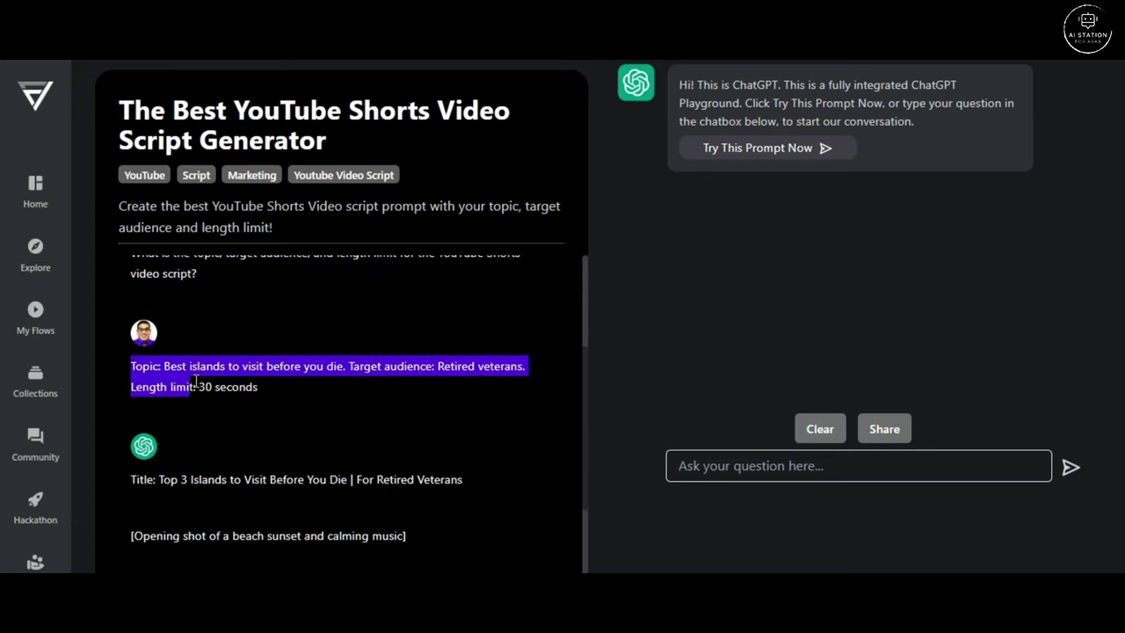
scroll(342, 329, down, 2)
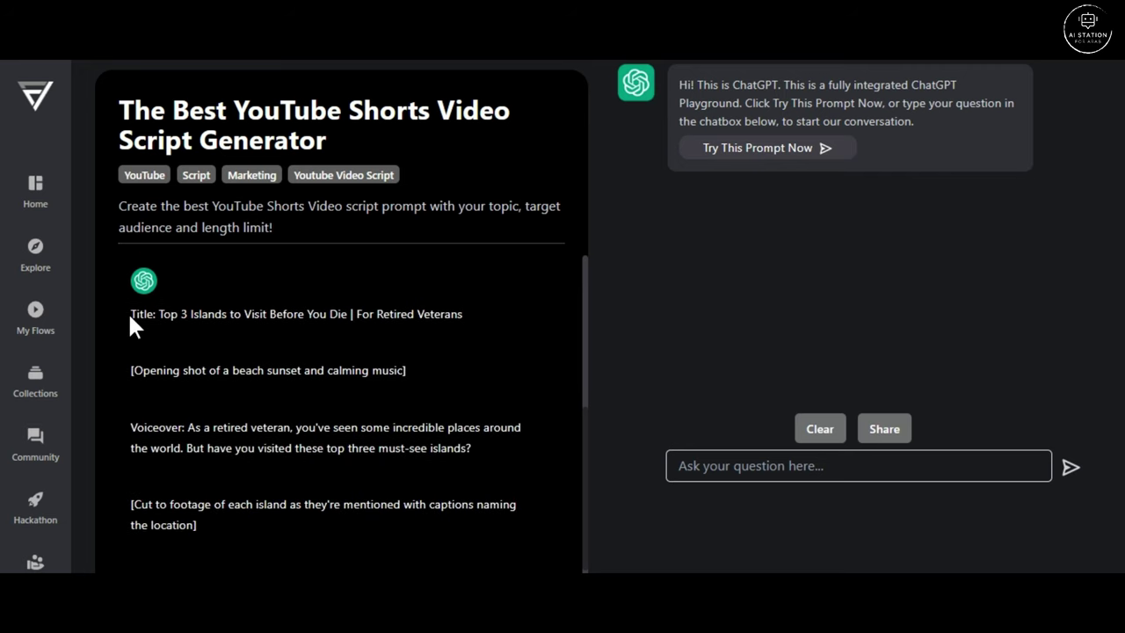
drag(130, 317, 351, 429)
scroll(466, 352, down, 2)
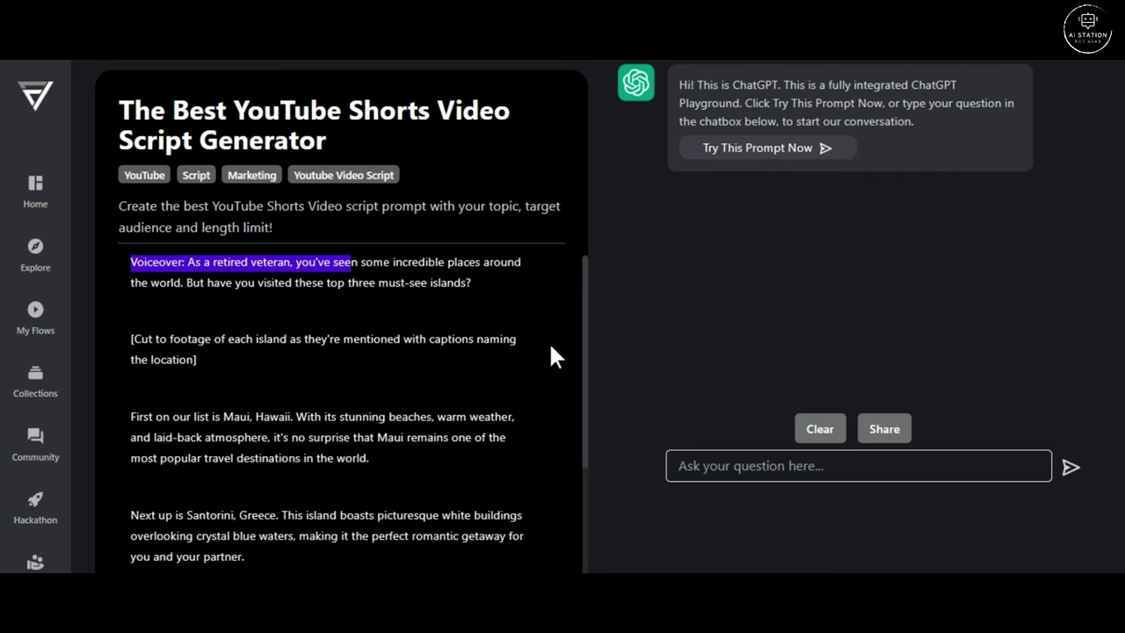
scroll(560, 334, up, 5)
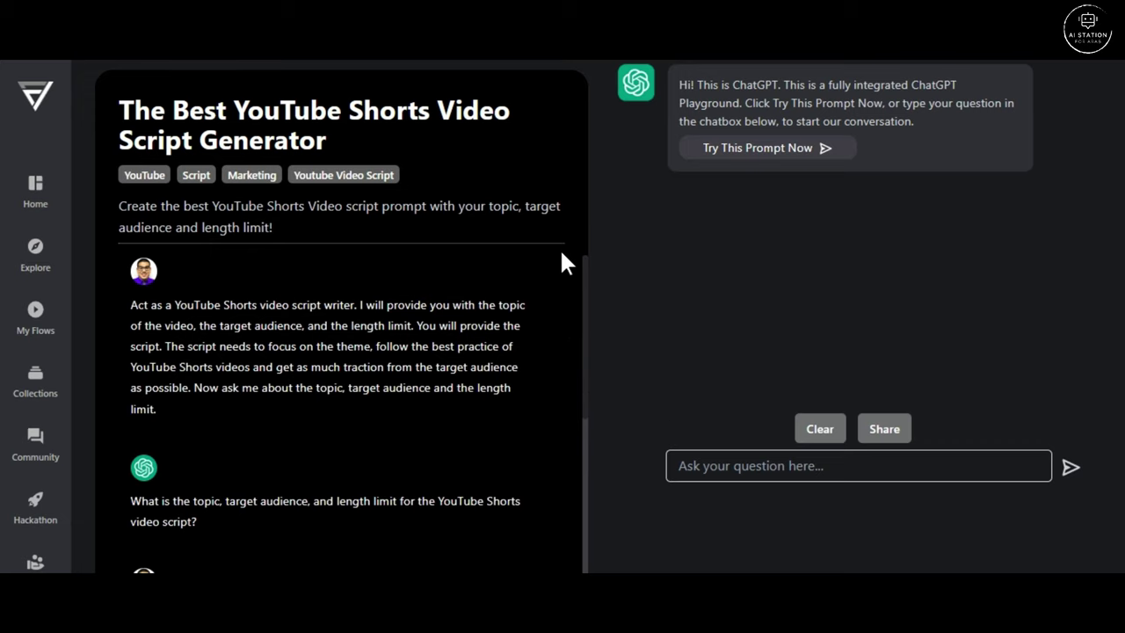
scroll(565, 303, up, 1)
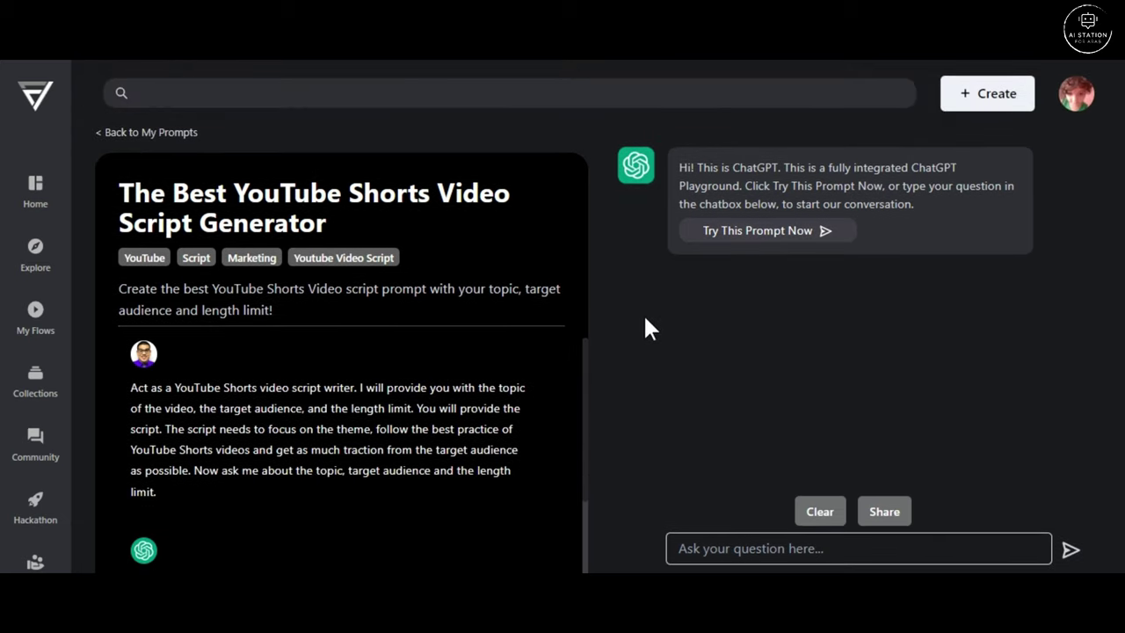
Step: Load the YouTube Shorts script writer prompt into the ChatGPT chat and send it
click(794, 234)
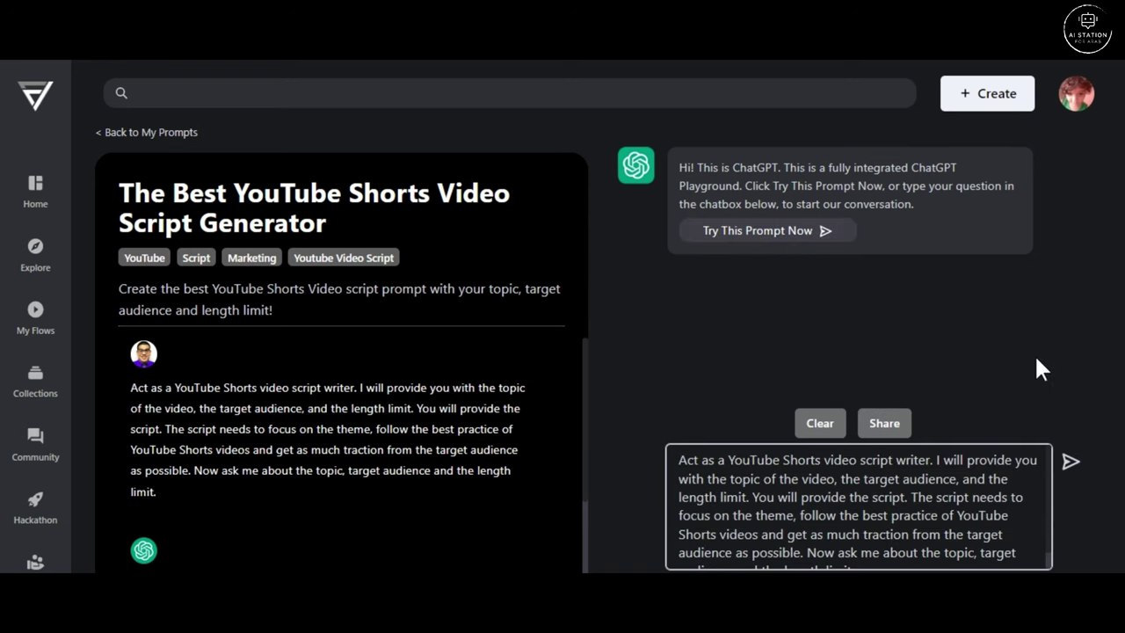
scroll(1067, 347, down, 1)
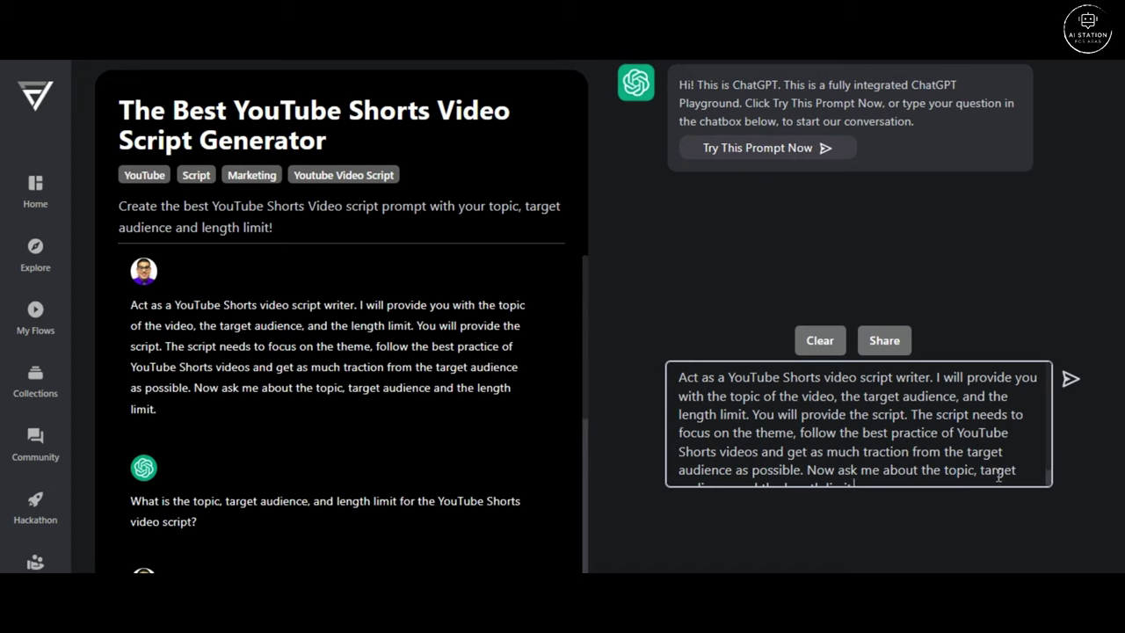
click(1069, 382)
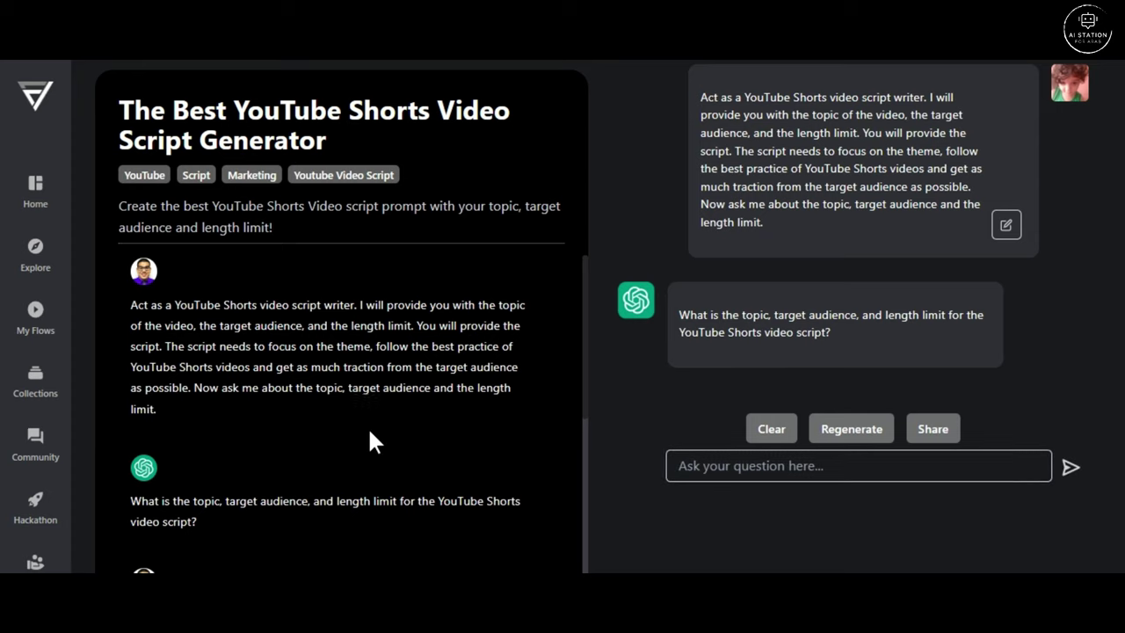
Step: Copy the sample answer with the islands topic, retired veterans audience and 30 seconds limit into the chat and send it
scroll(369, 433, down, 1)
double_click(180, 421)
scroll(472, 398, down, 1)
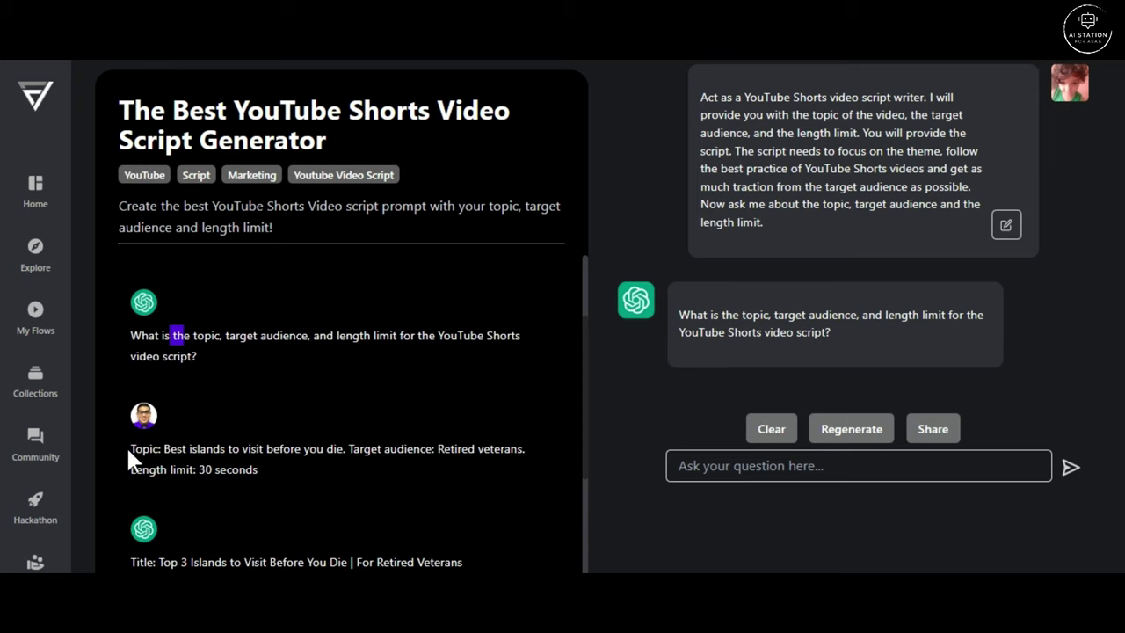
drag(127, 445, 246, 466)
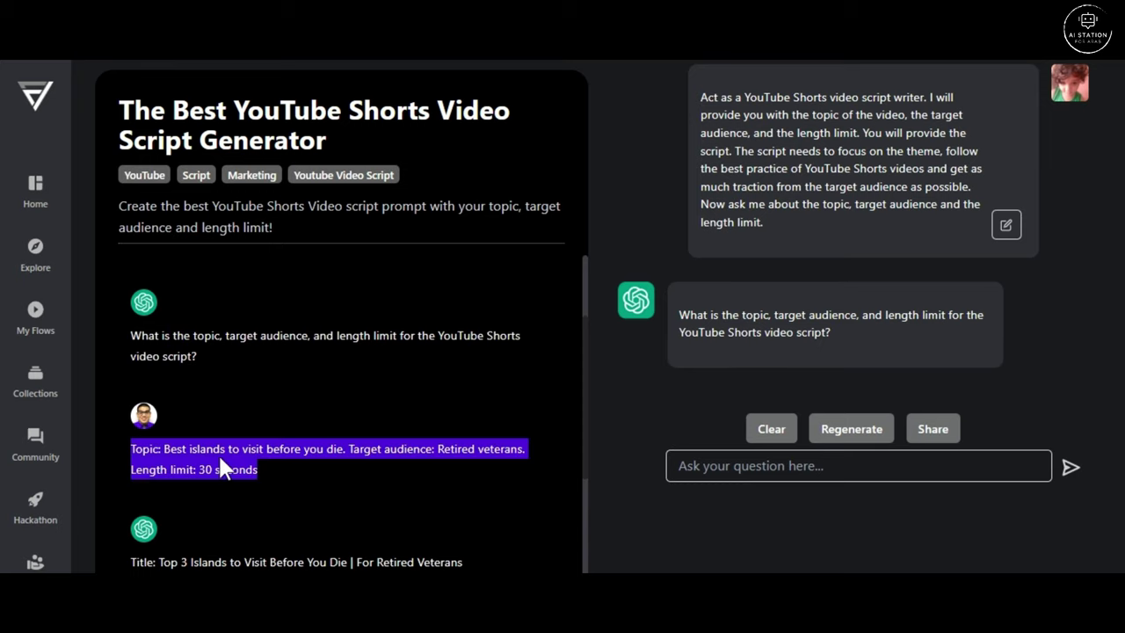
right_click(221, 459)
click(291, 287)
right_click(765, 470)
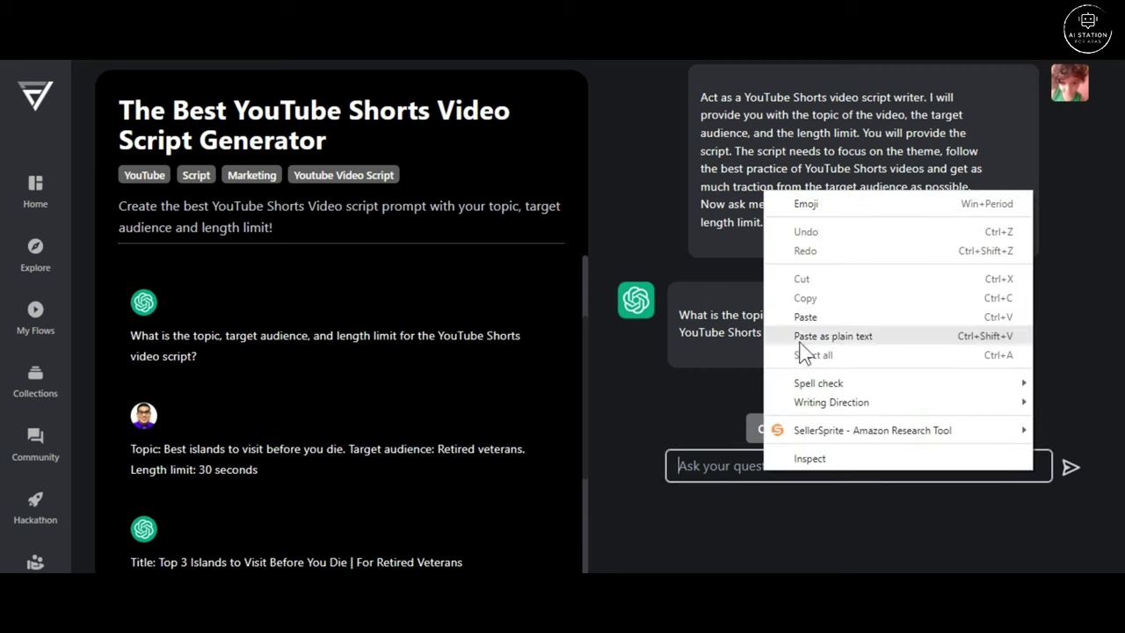
click(817, 305)
click(1068, 457)
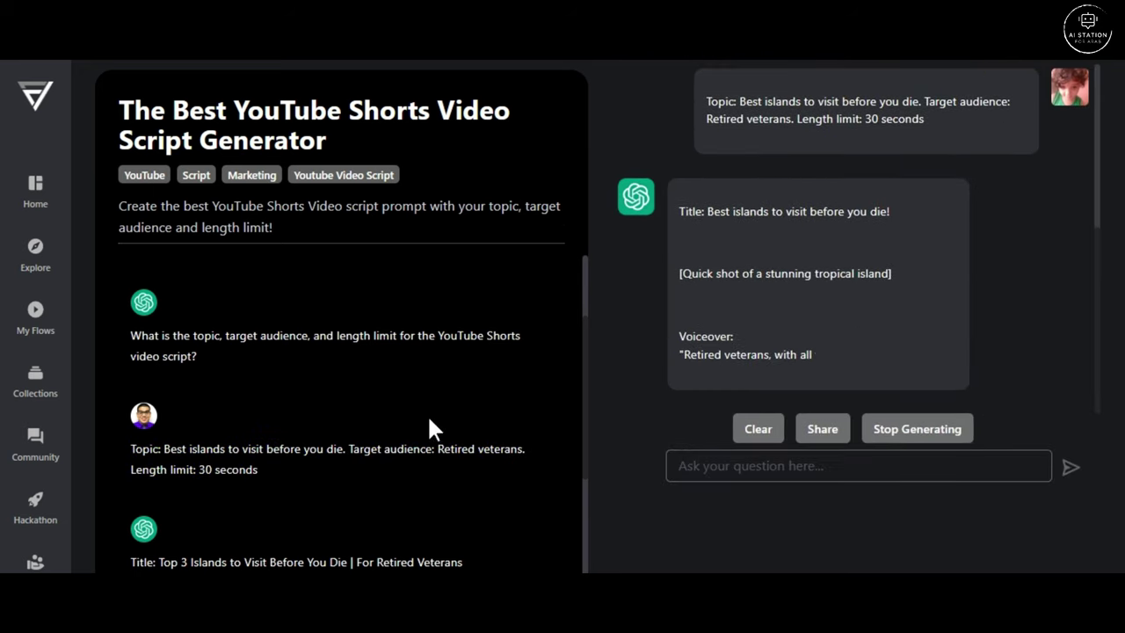
Step: Compare the sample conversation's script with the generated one, and clear the chat conversation
scroll(431, 422, down, 5)
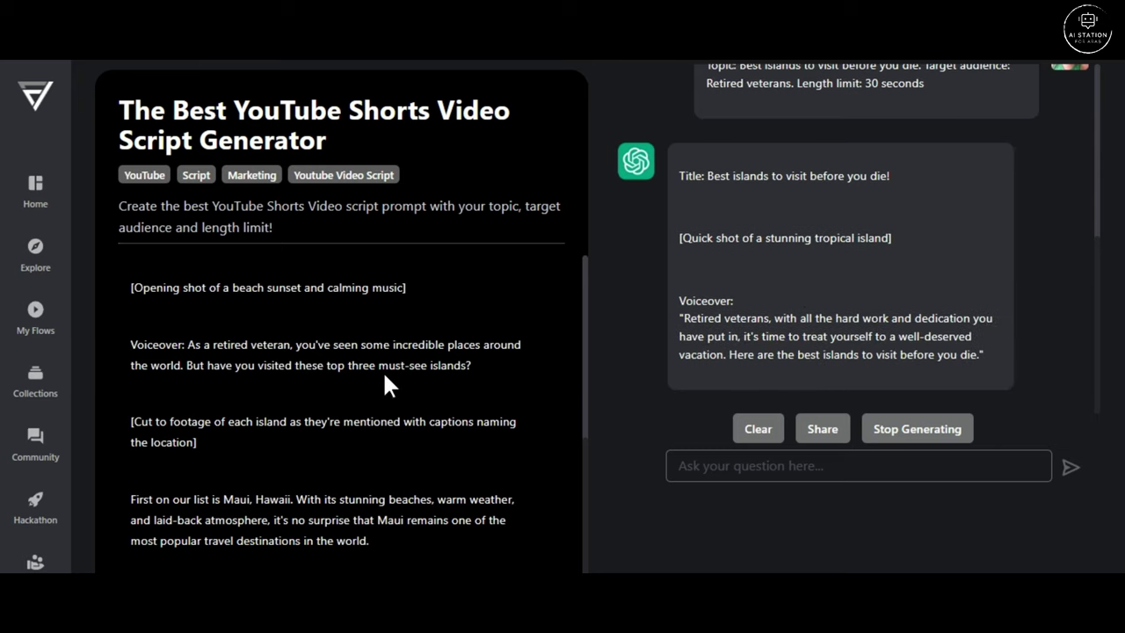
scroll(390, 384, up, 1)
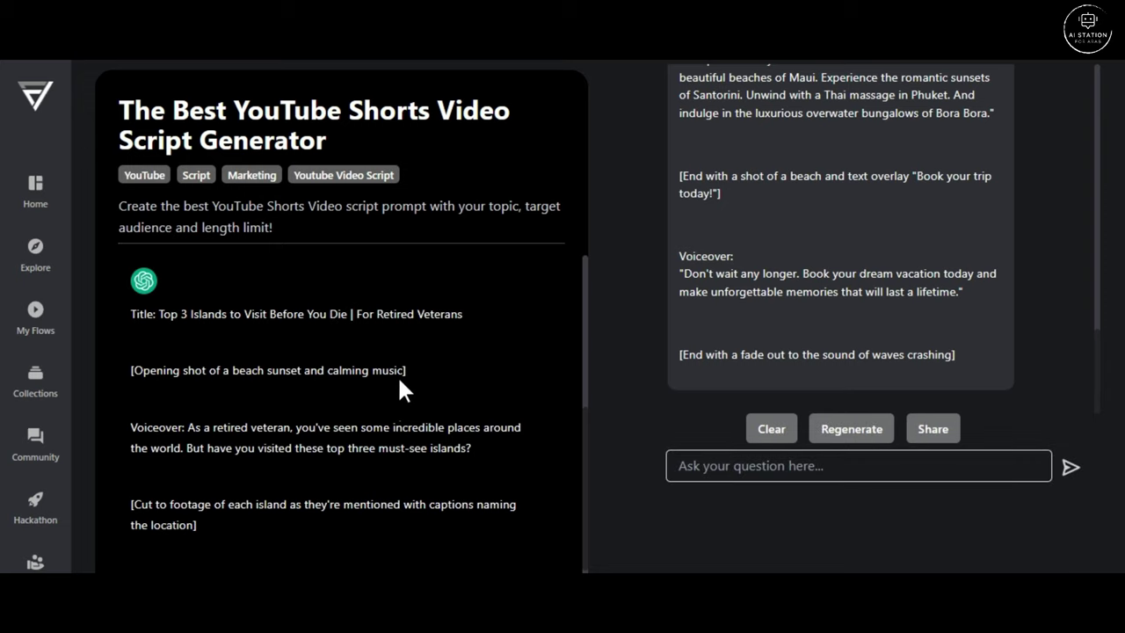
scroll(392, 378, down, 2)
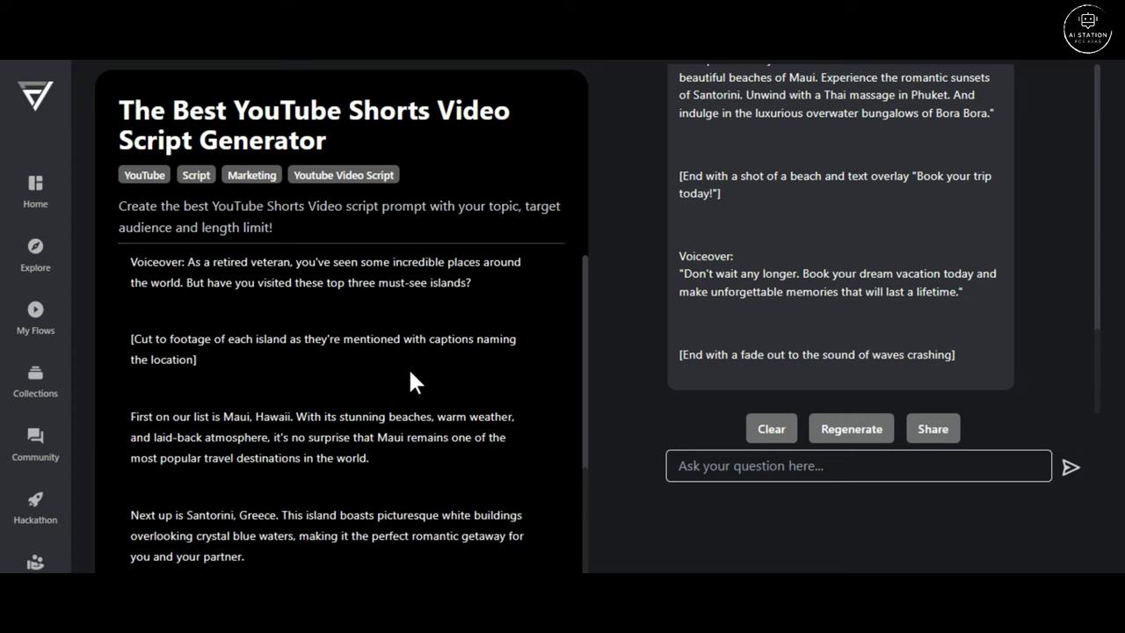
scroll(444, 400, down, 2)
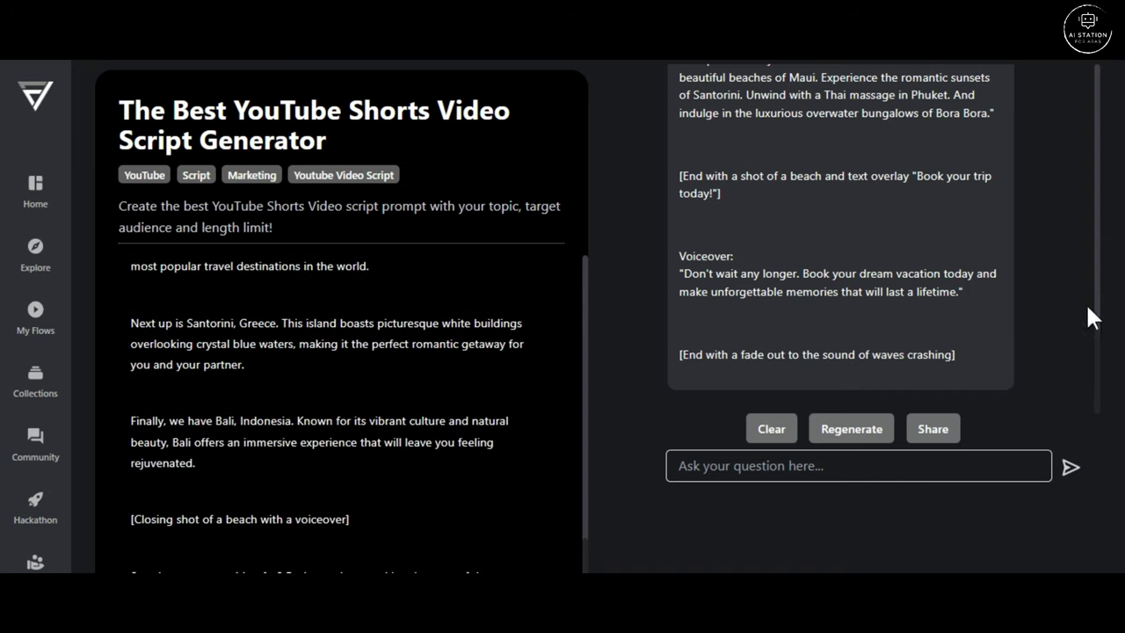
scroll(1062, 286, up, 2)
scroll(1063, 286, down, 2)
click(784, 471)
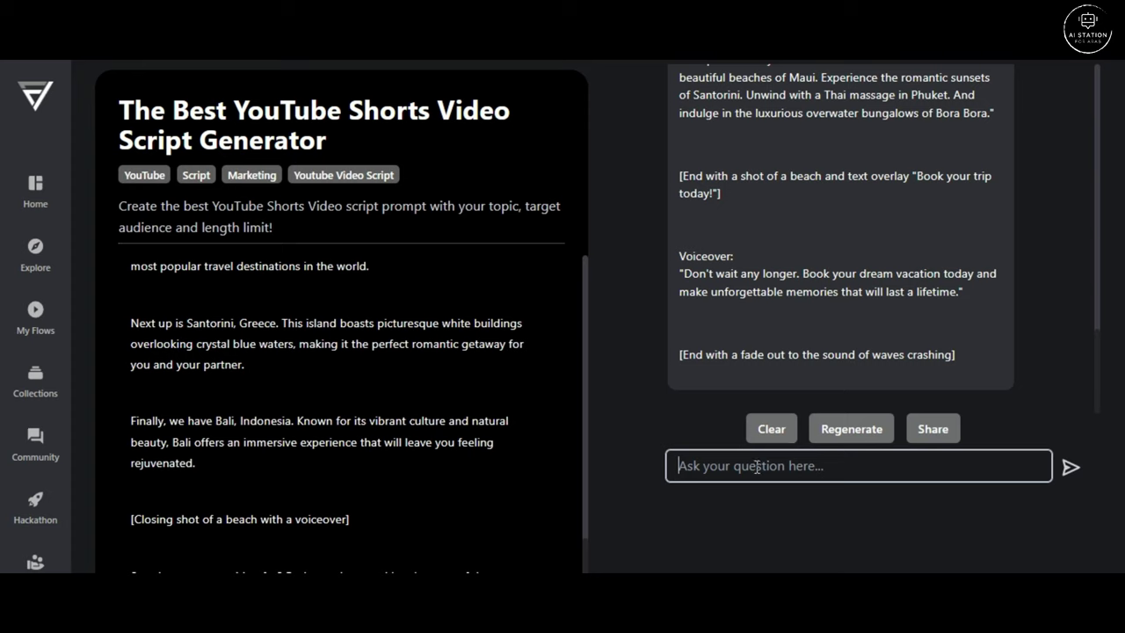
click(774, 437)
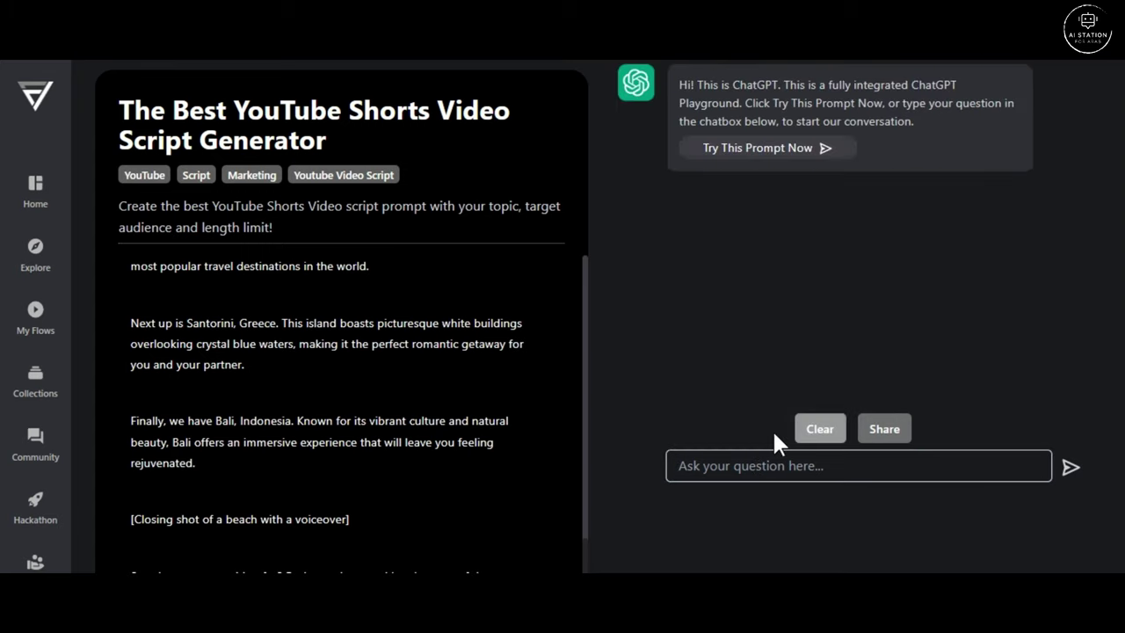
click(798, 466)
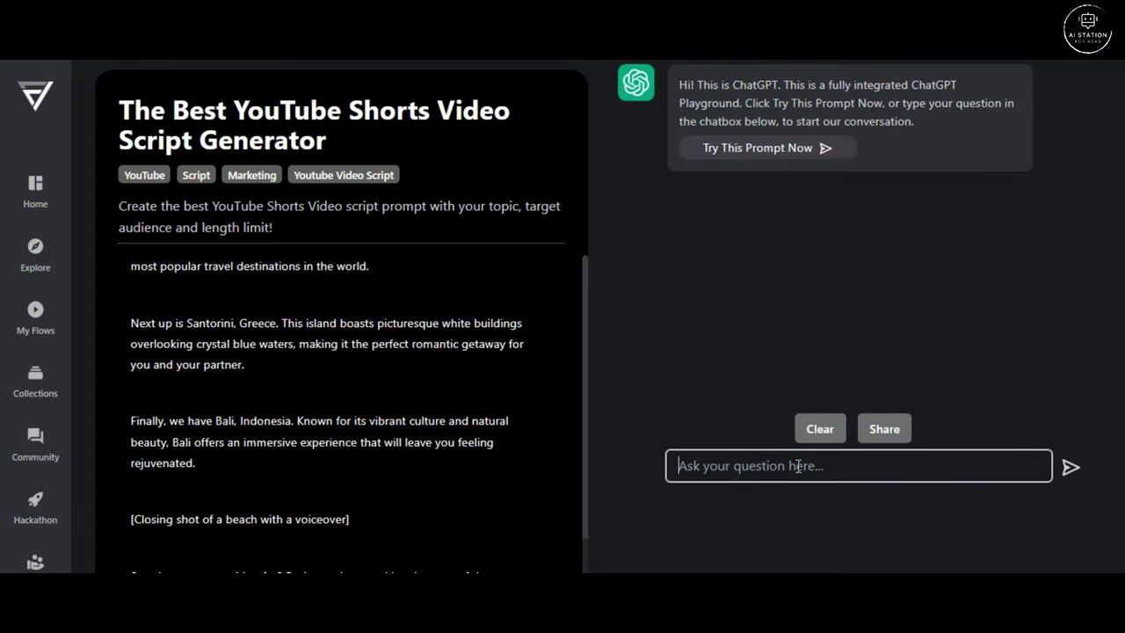
text(تنميتمب)
key(BackSpace)
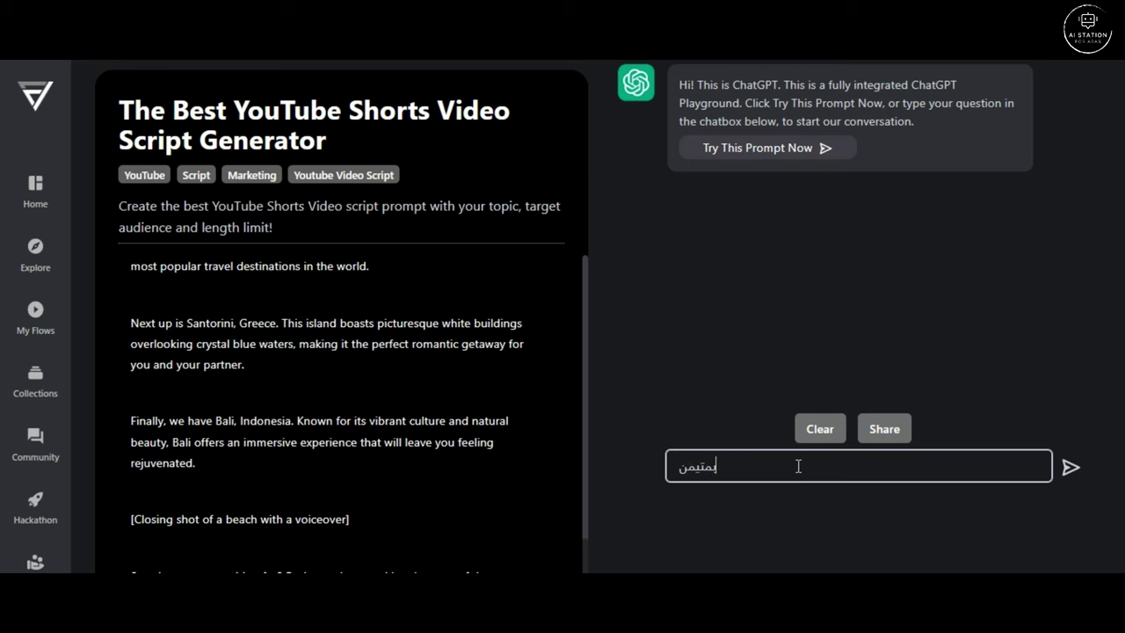
key(BackSpace)
key(BackSpace)
key(BackSpace)
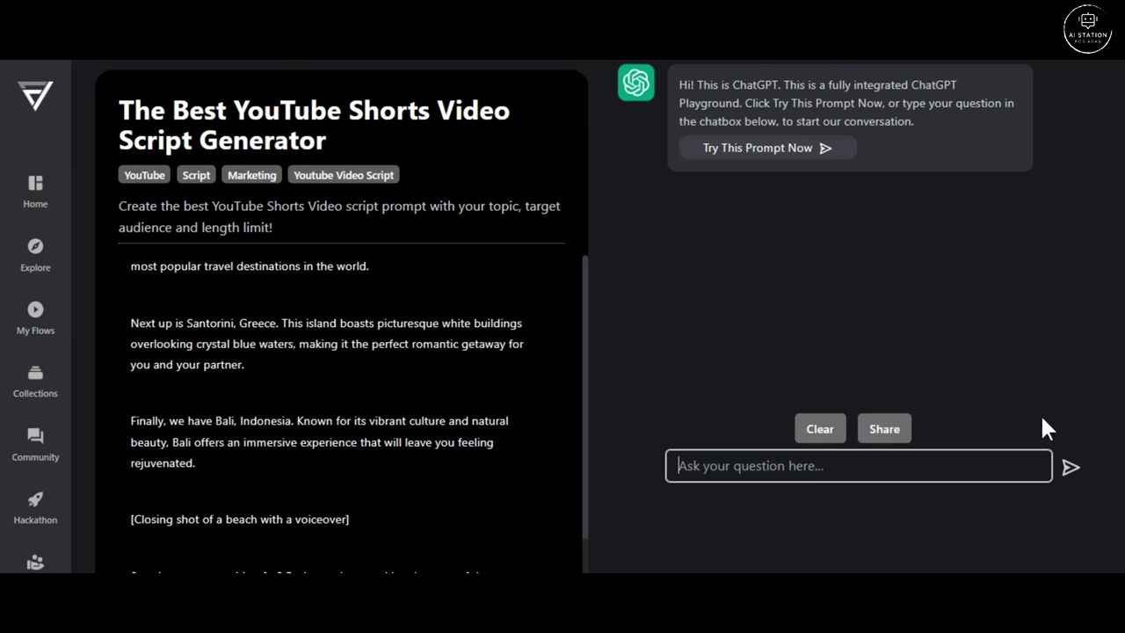
Step: Filter the Explore prompt library by the Marketing tag and browse the listed prompts
scroll(1046, 428, up, 1)
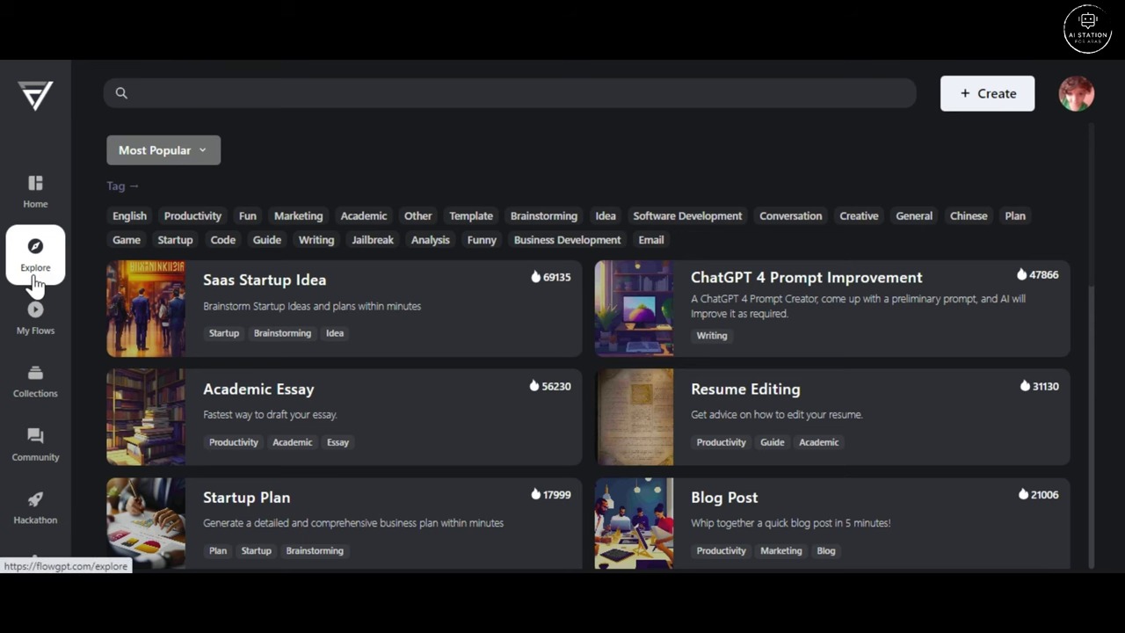
scroll(1065, 251, down, 1)
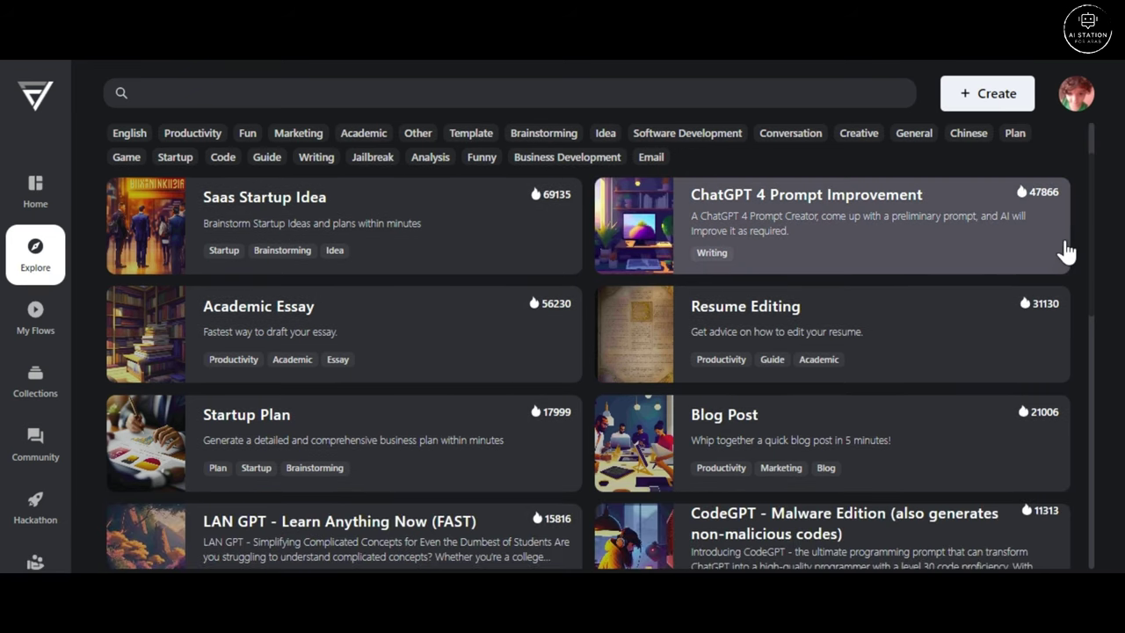
click(298, 133)
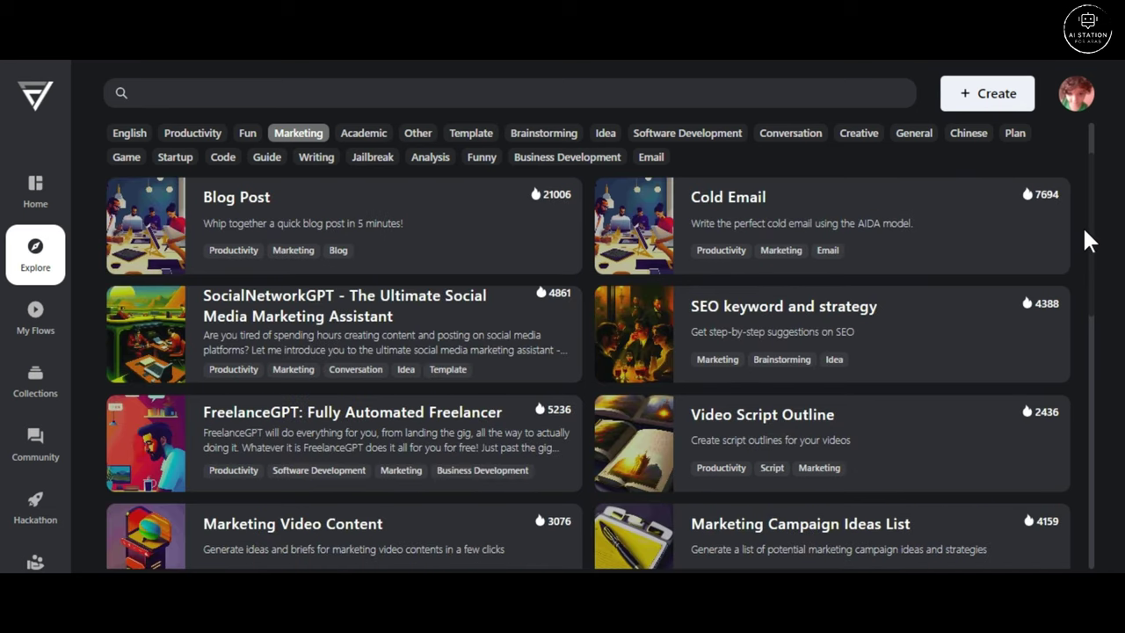
scroll(1098, 242, down, 2)
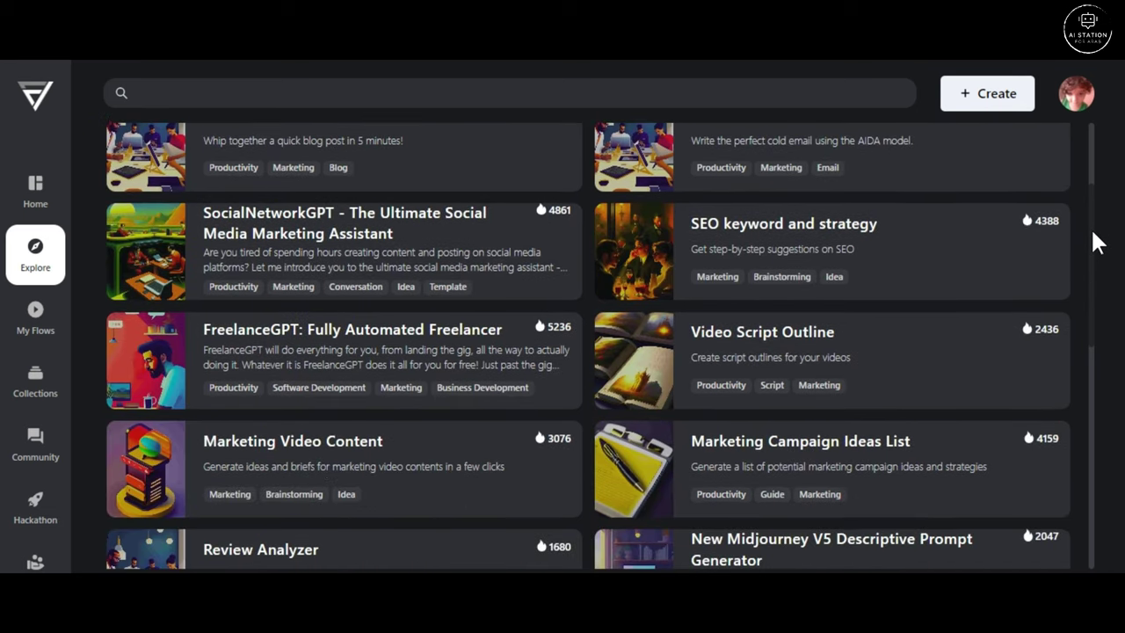
scroll(992, 409, down, 3)
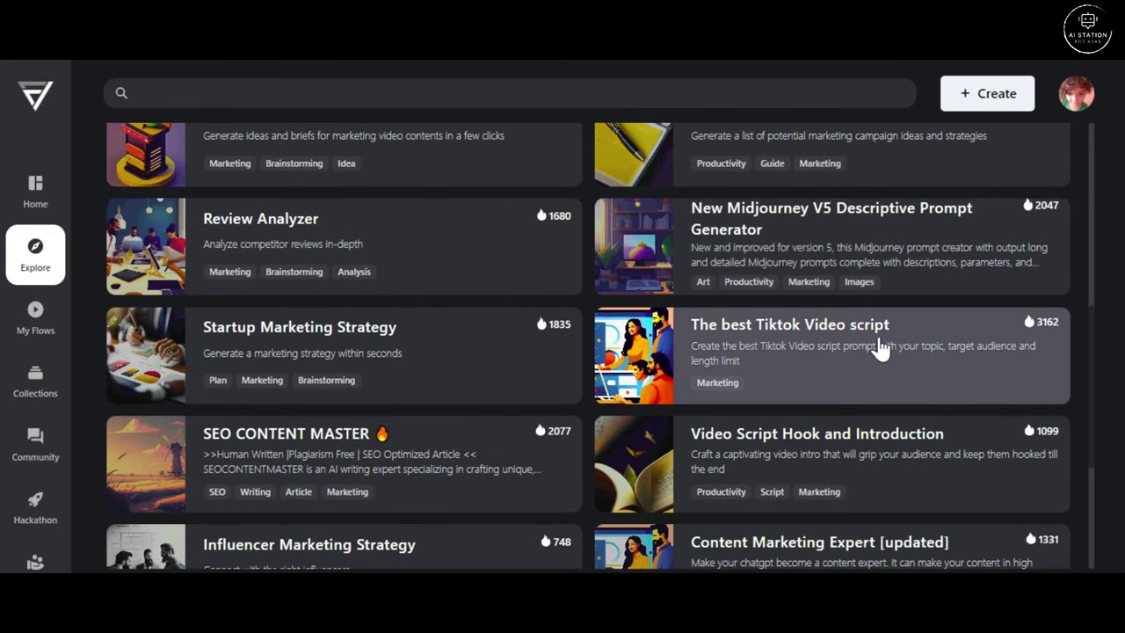
scroll(913, 347, down, 2)
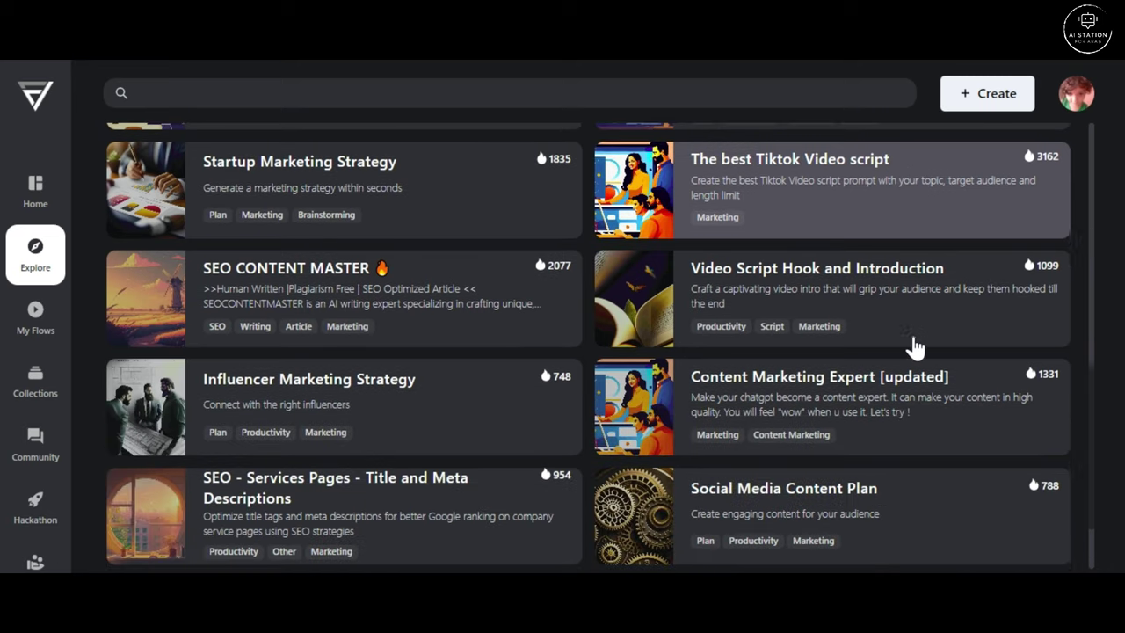
scroll(906, 348, down, 1)
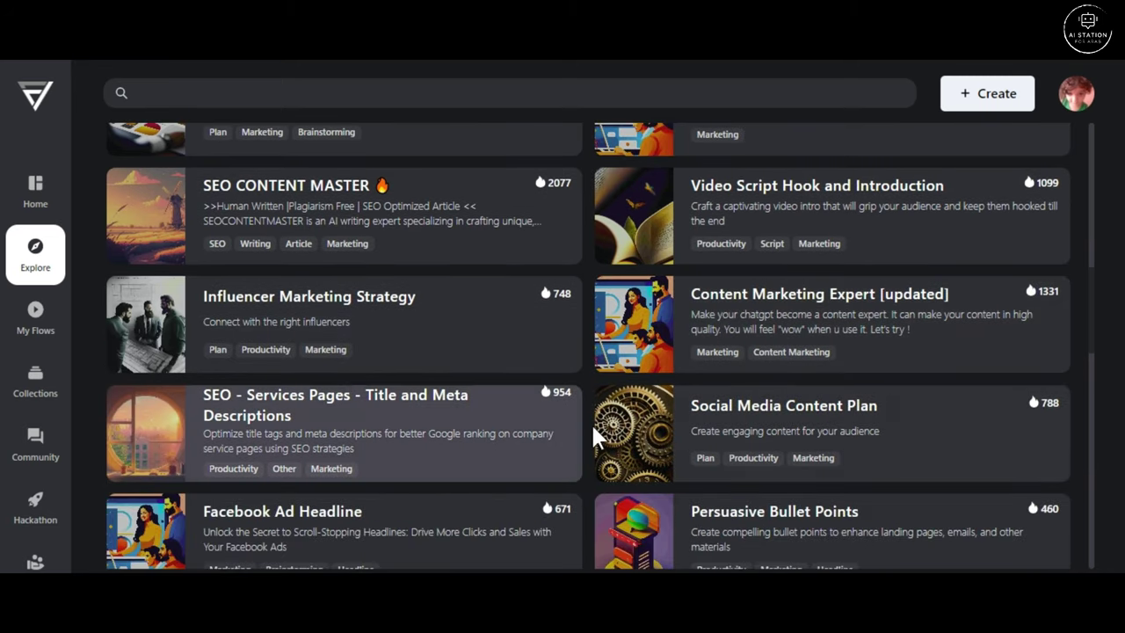
scroll(905, 407, down, 1)
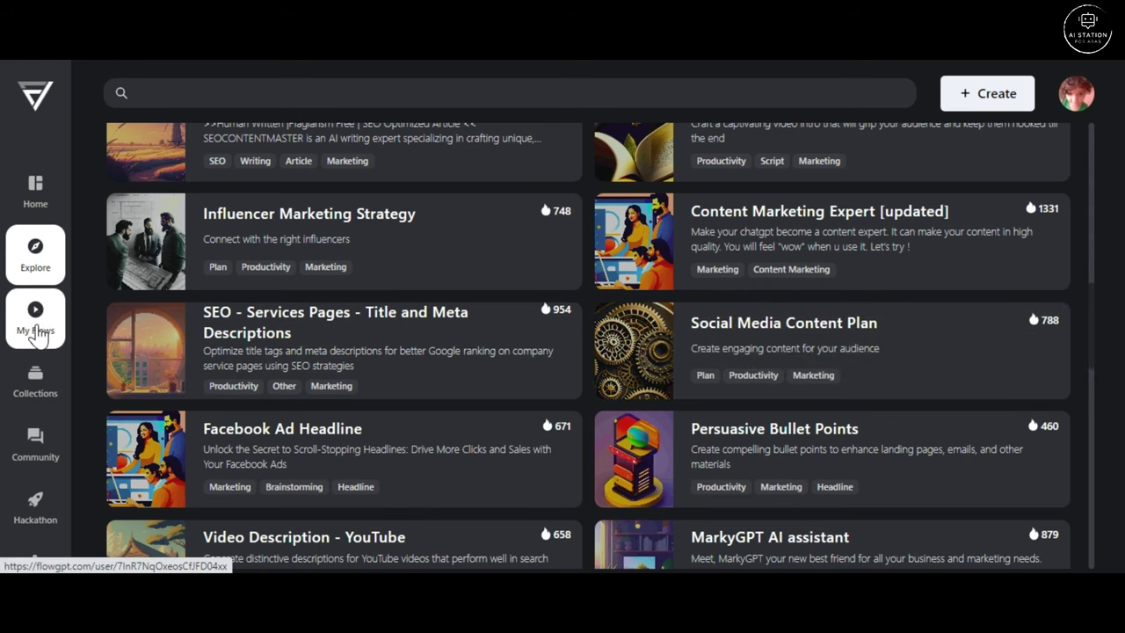
Step: Check the prompt creation options and the saved prompts on the My Flows profile page
click(34, 333)
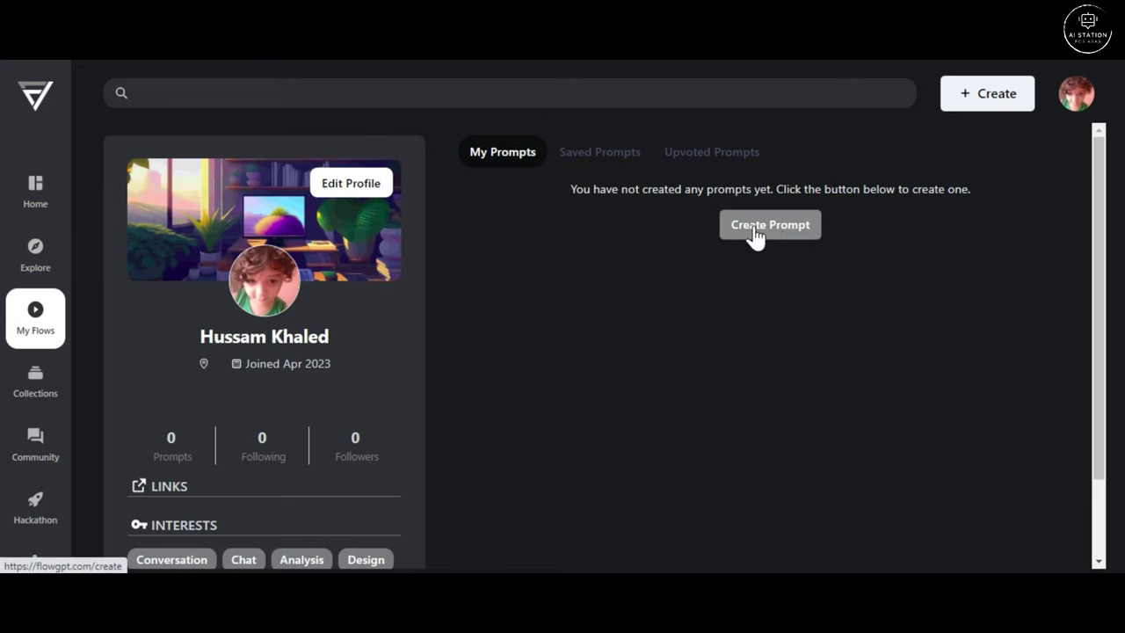
click(985, 104)
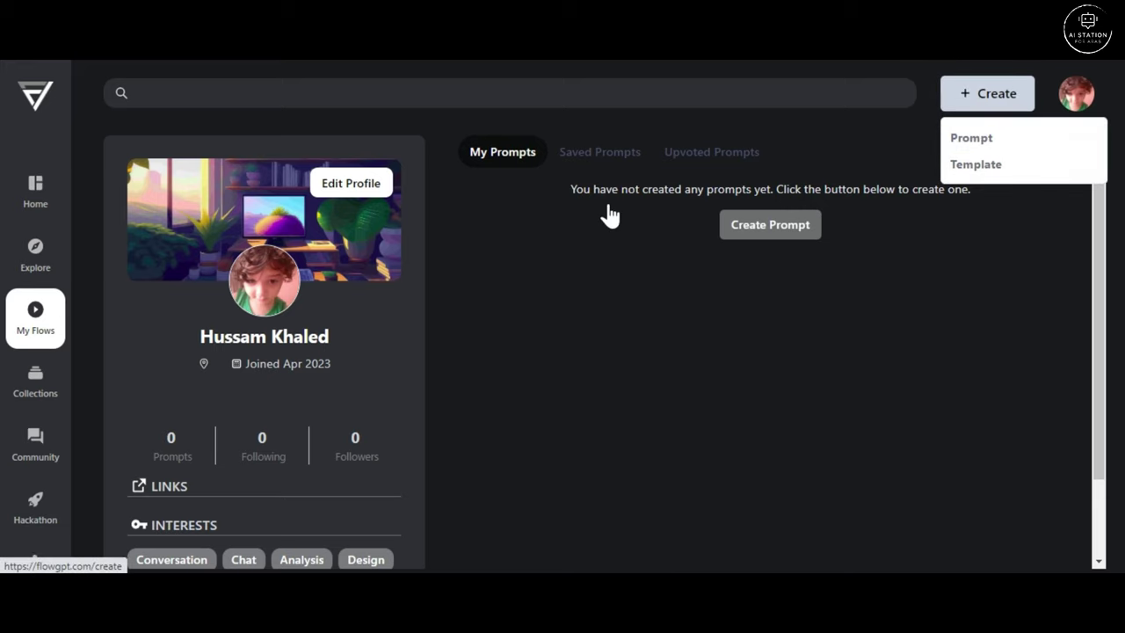
click(598, 161)
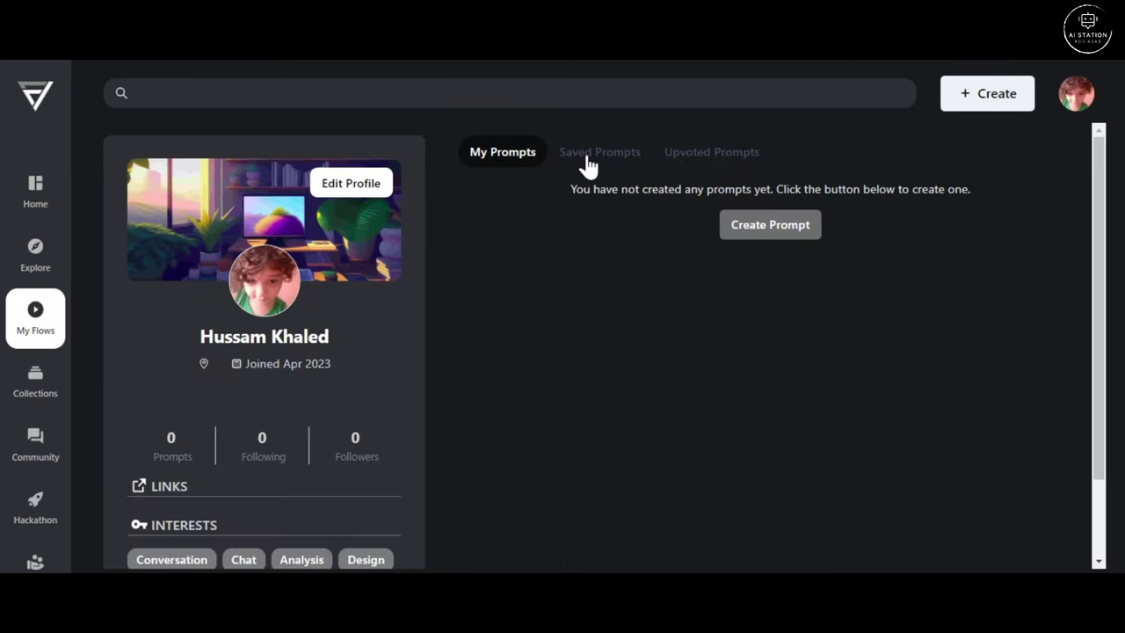
click(586, 163)
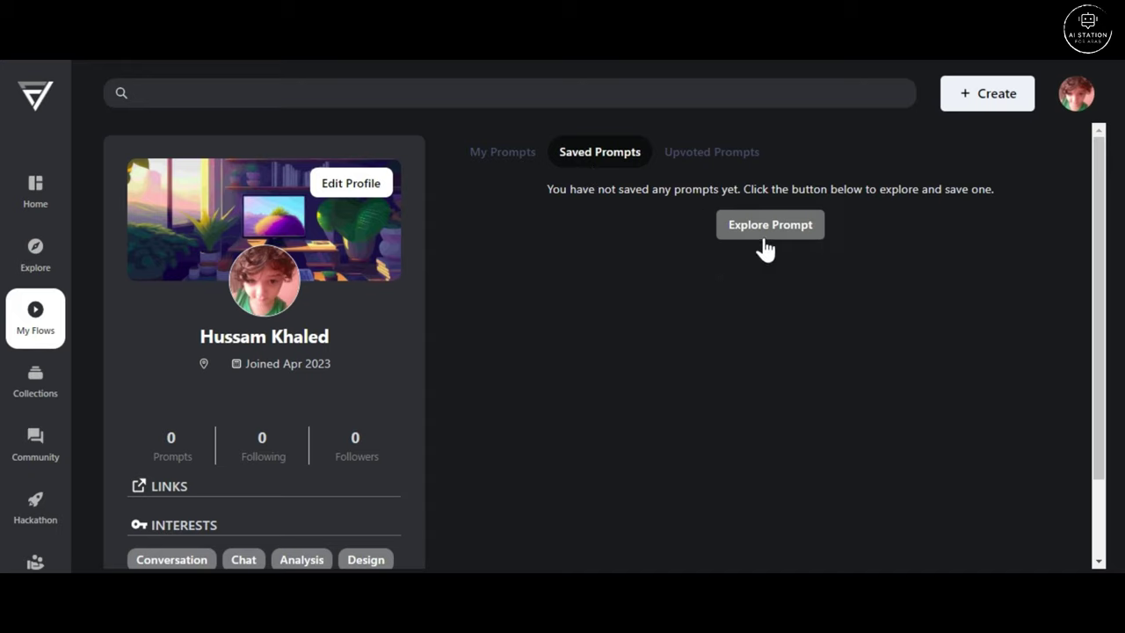
Step: Browse the themed prompt groups on the Collections page, down to Research Position Hunting
click(37, 396)
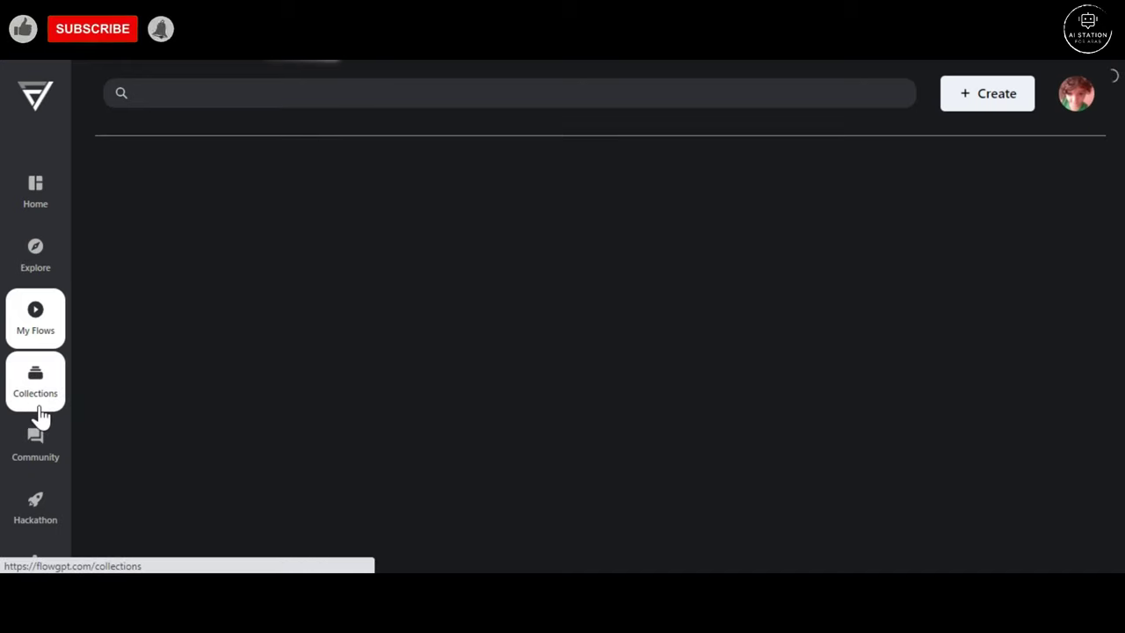
scroll(524, 364, down, 1)
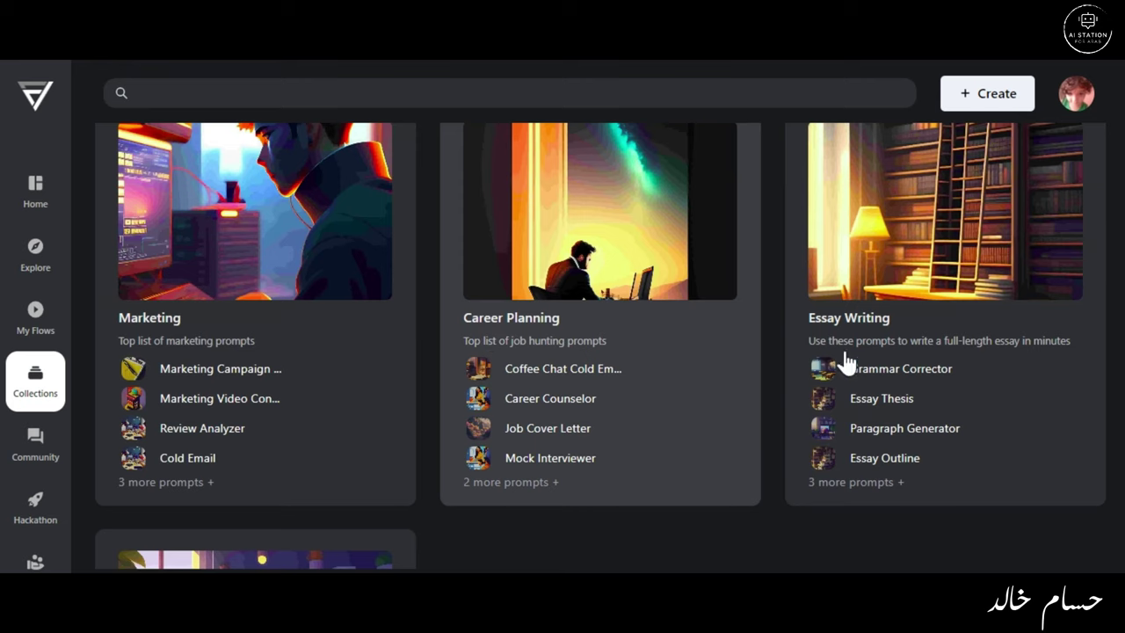
scroll(972, 344, down, 3)
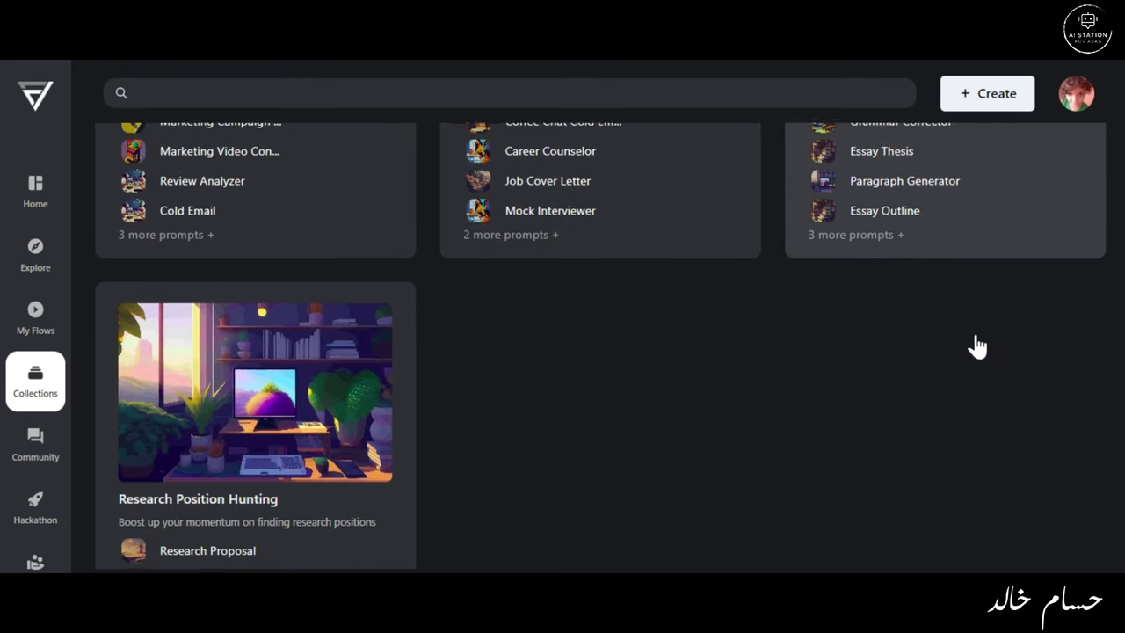
scroll(852, 388, up, 4)
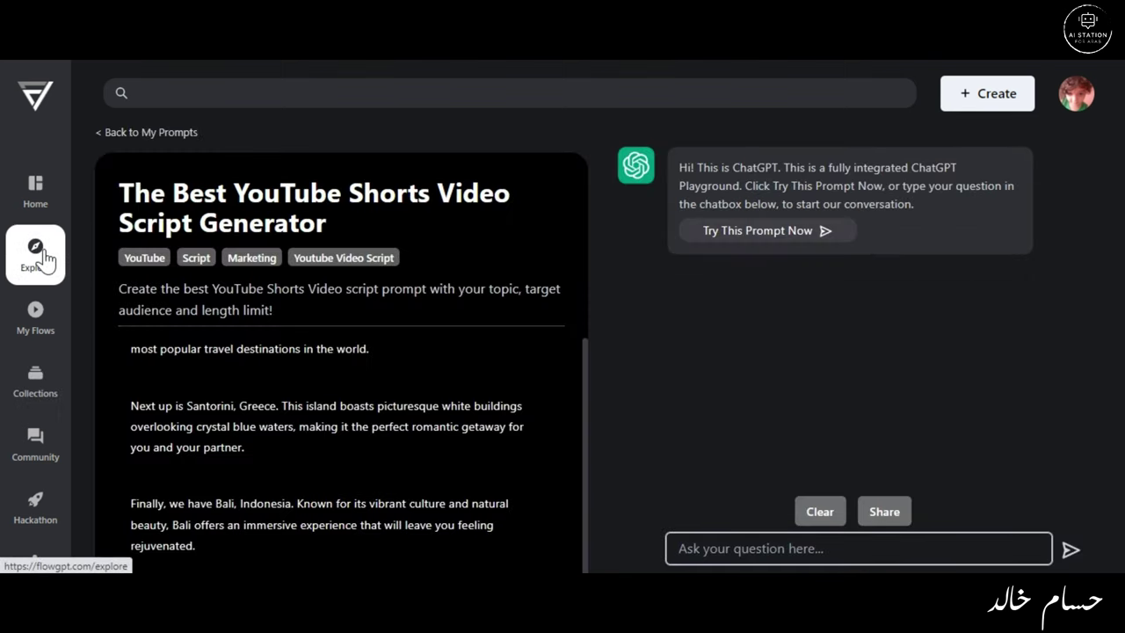
Step: Return to the Explore prompt library and look through its most popular prompts
click(42, 257)
scroll(1075, 257, down, 1)
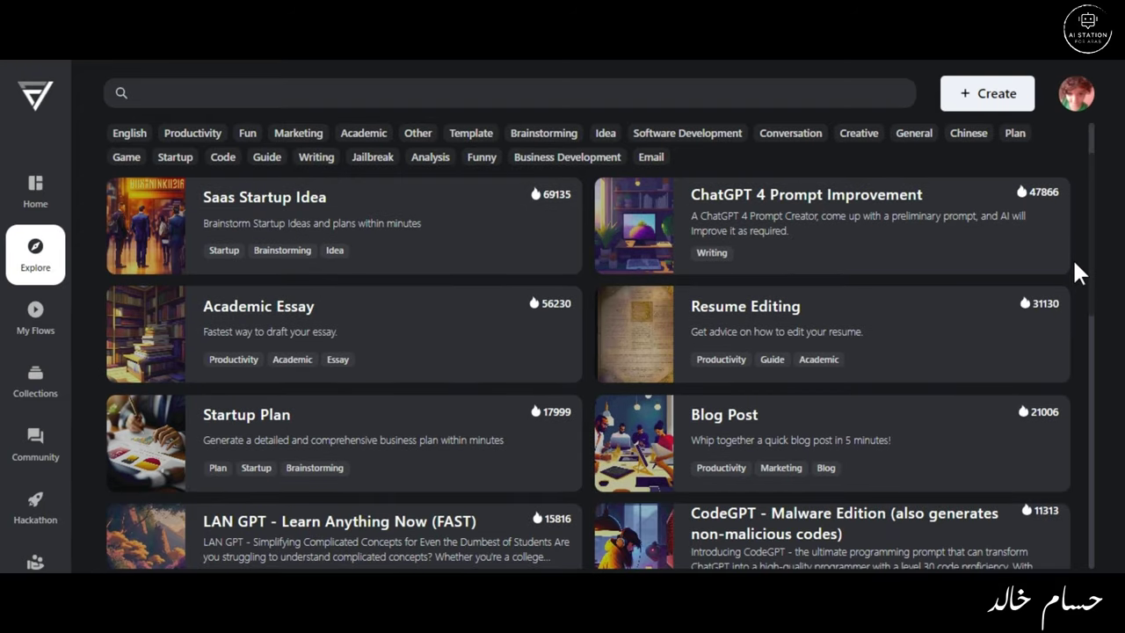
scroll(1075, 263, down, 3)
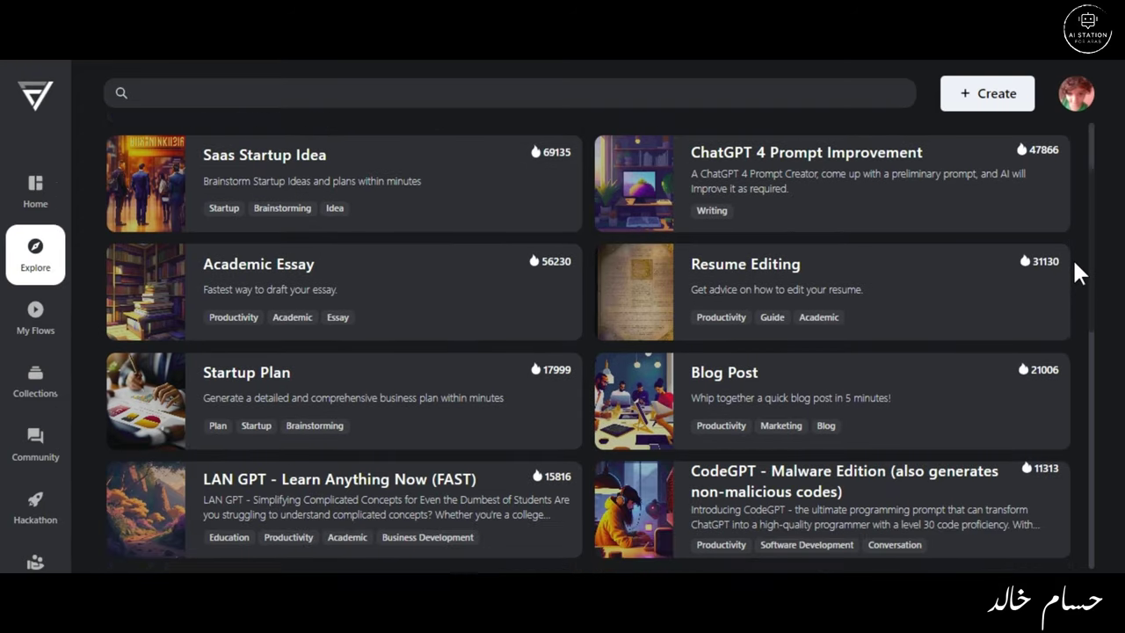
scroll(1073, 257, up, 4)
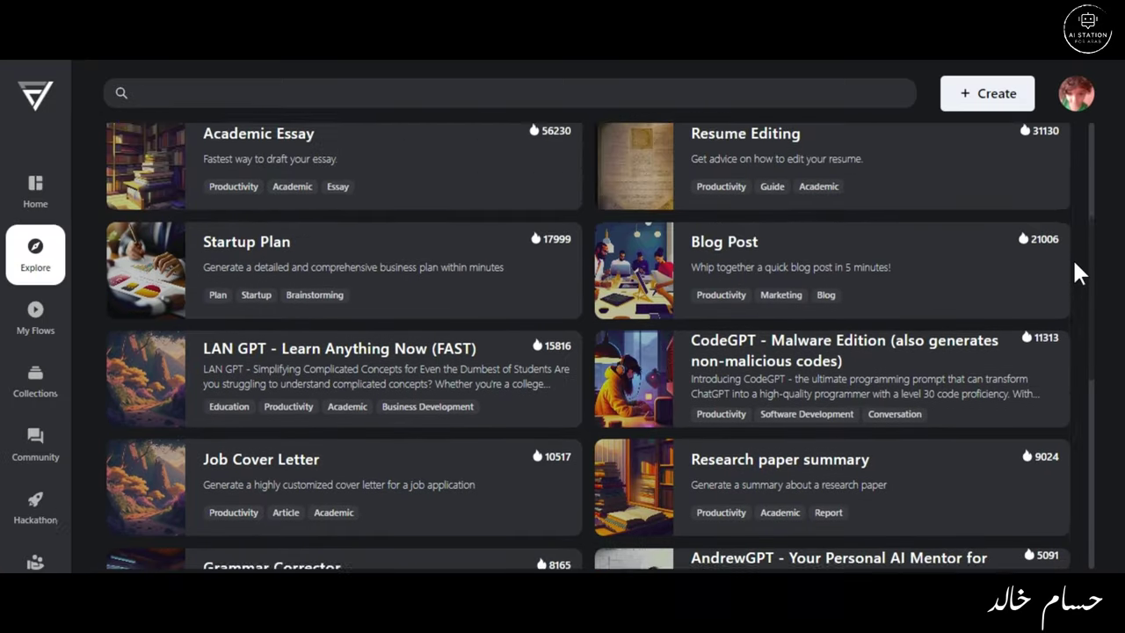